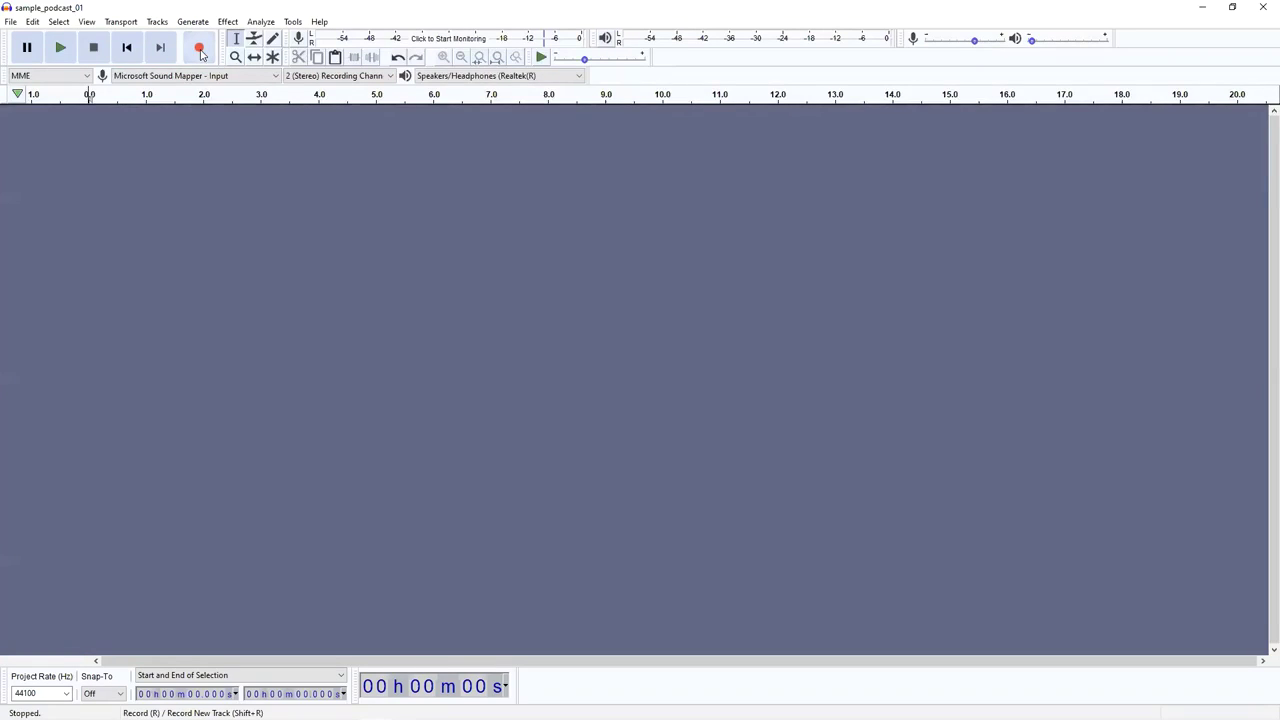
Step: Record about 12 seconds of speech on the new stereo track, then briefly check File > Save Project
click(201, 54)
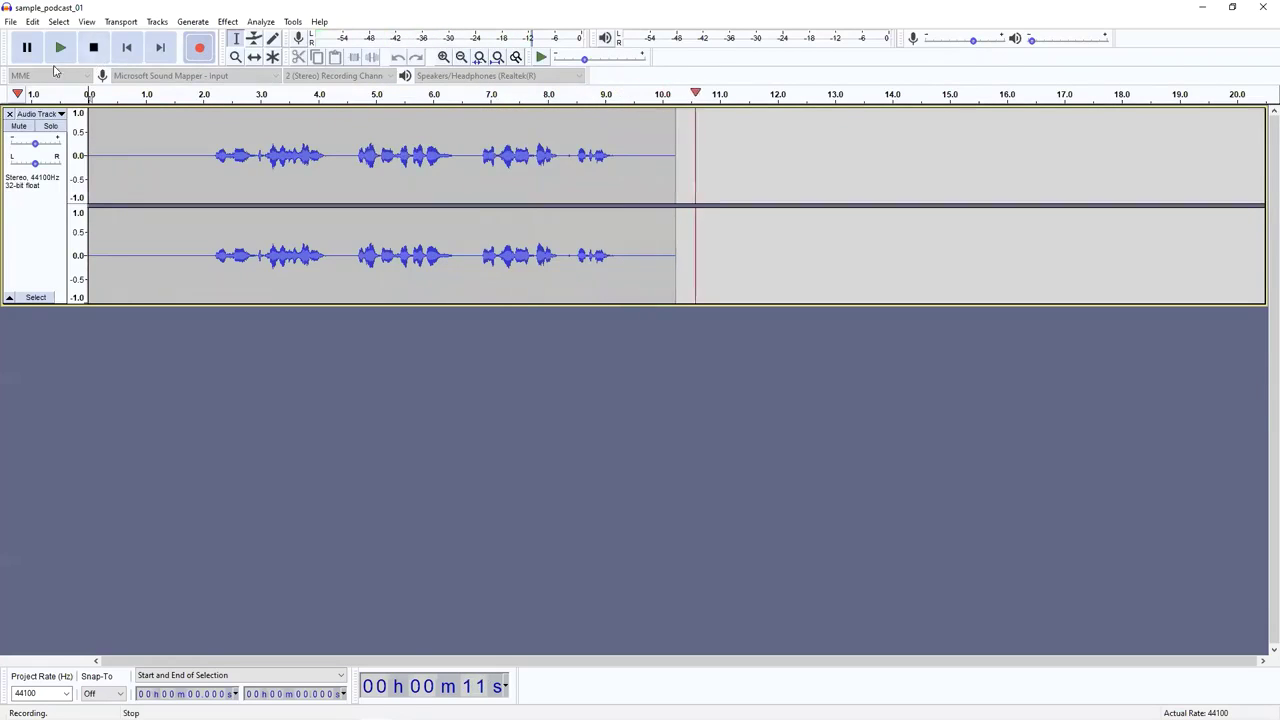
click(25, 50)
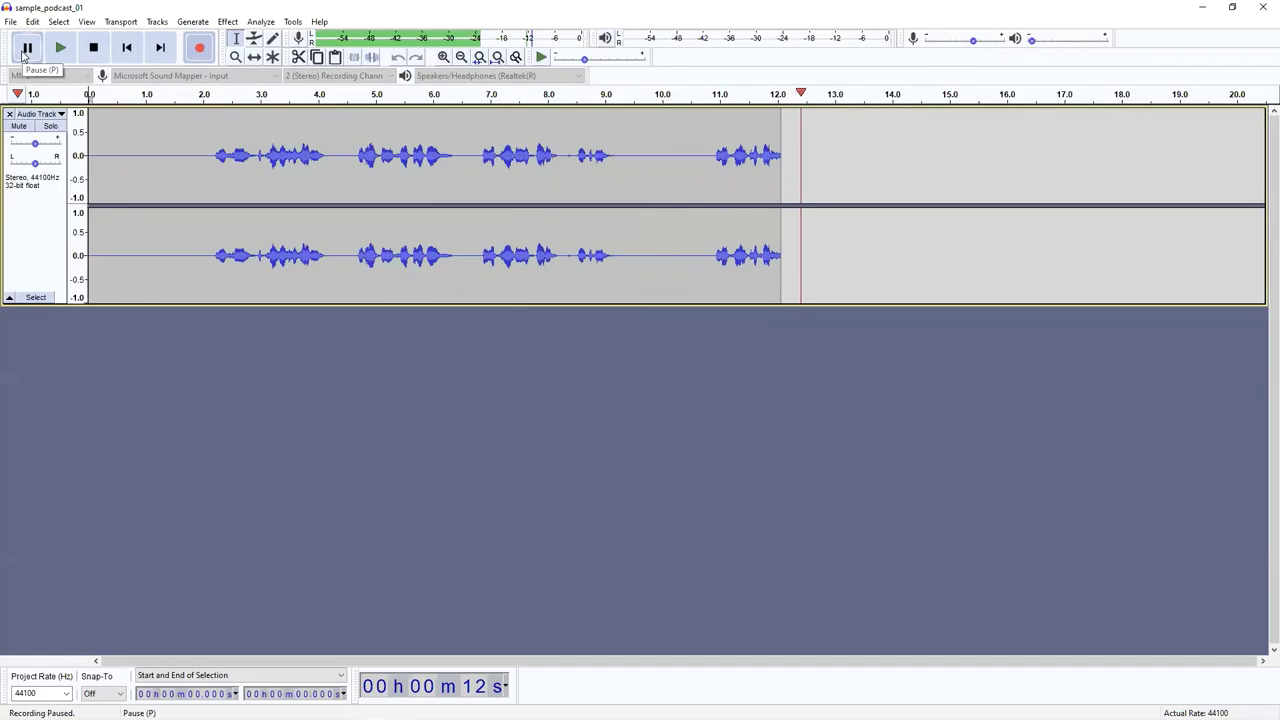
click(94, 50)
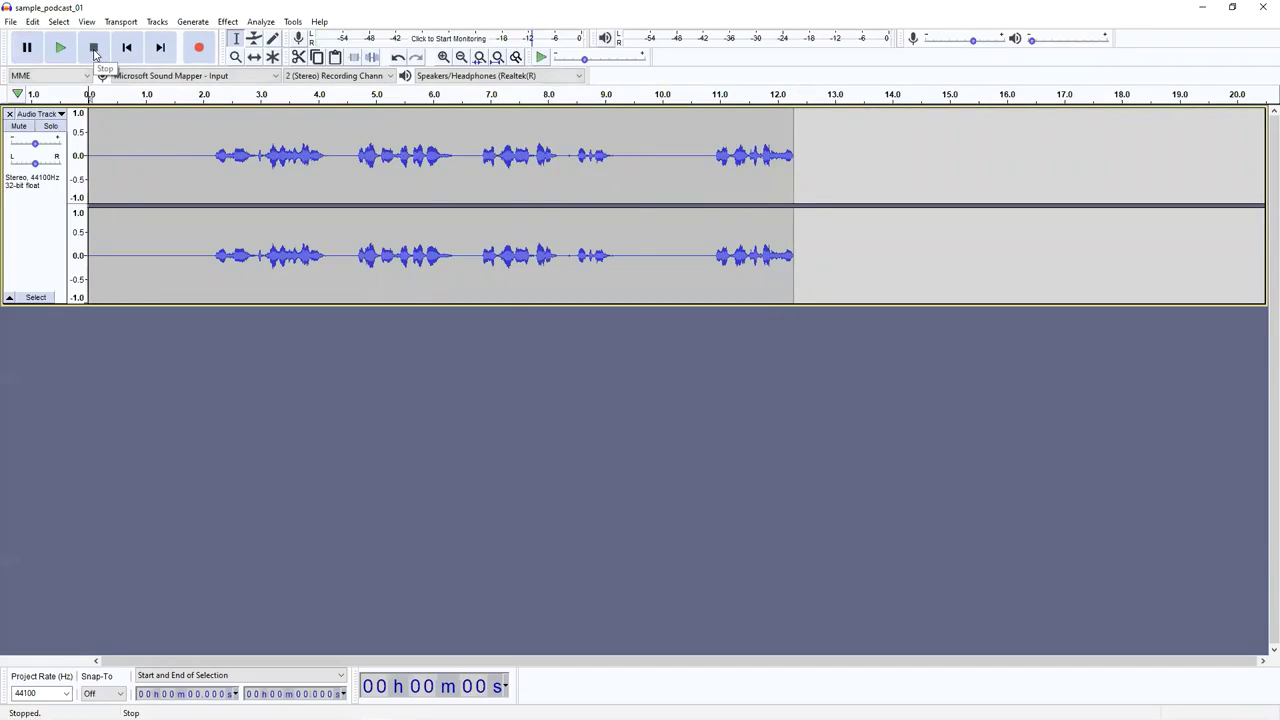
click(10, 21)
mouse_move(28, 105)
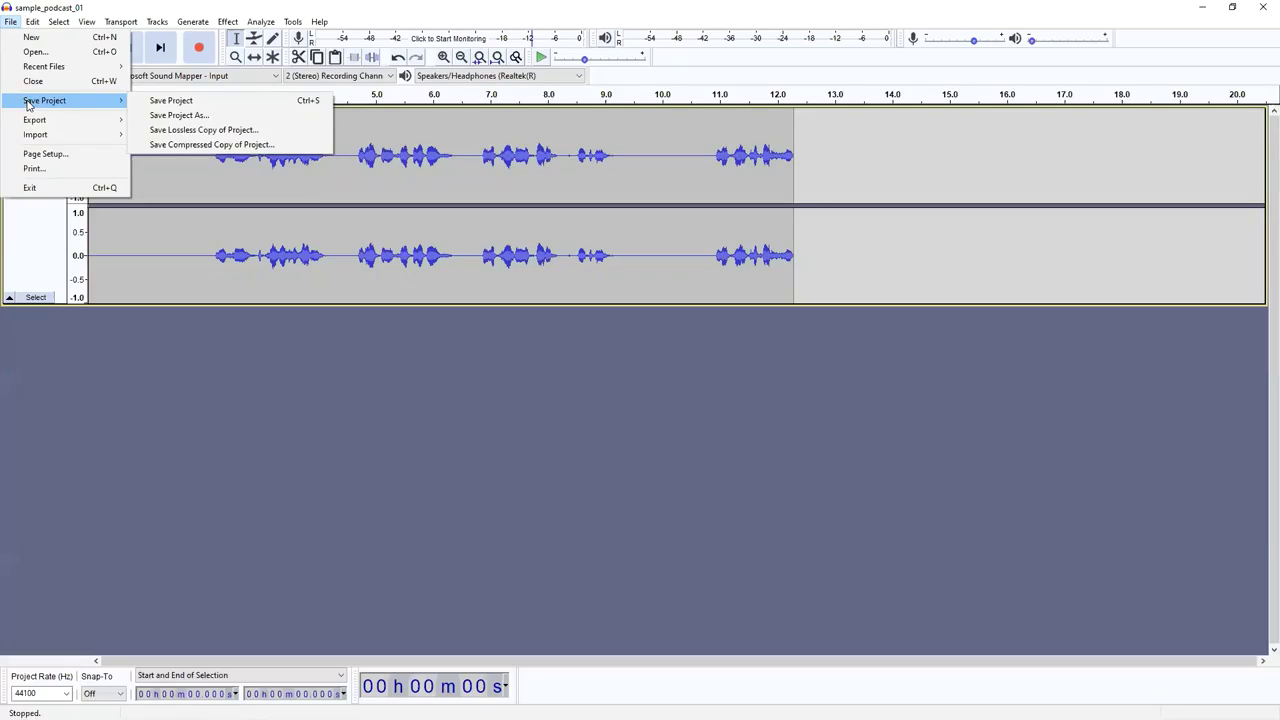
Step: Browse the File menu and its Export/Import submenus, ending with an empty project window
click(535, 12)
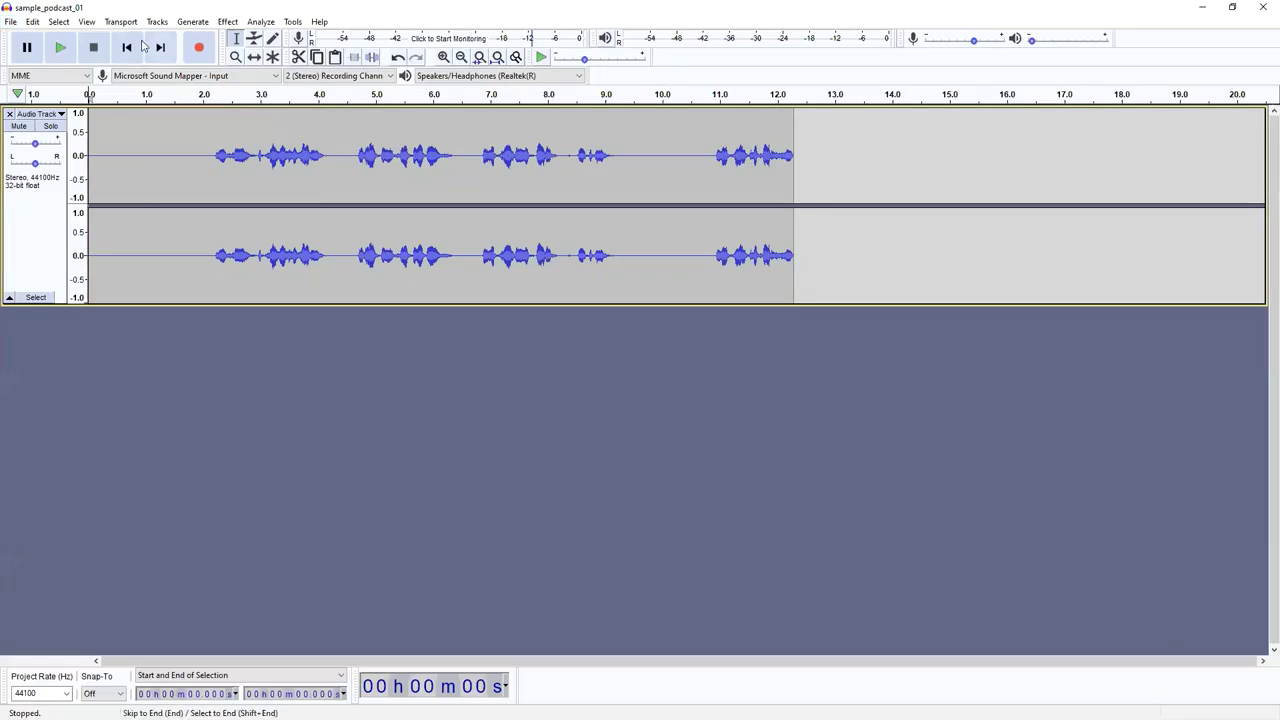
click(11, 23)
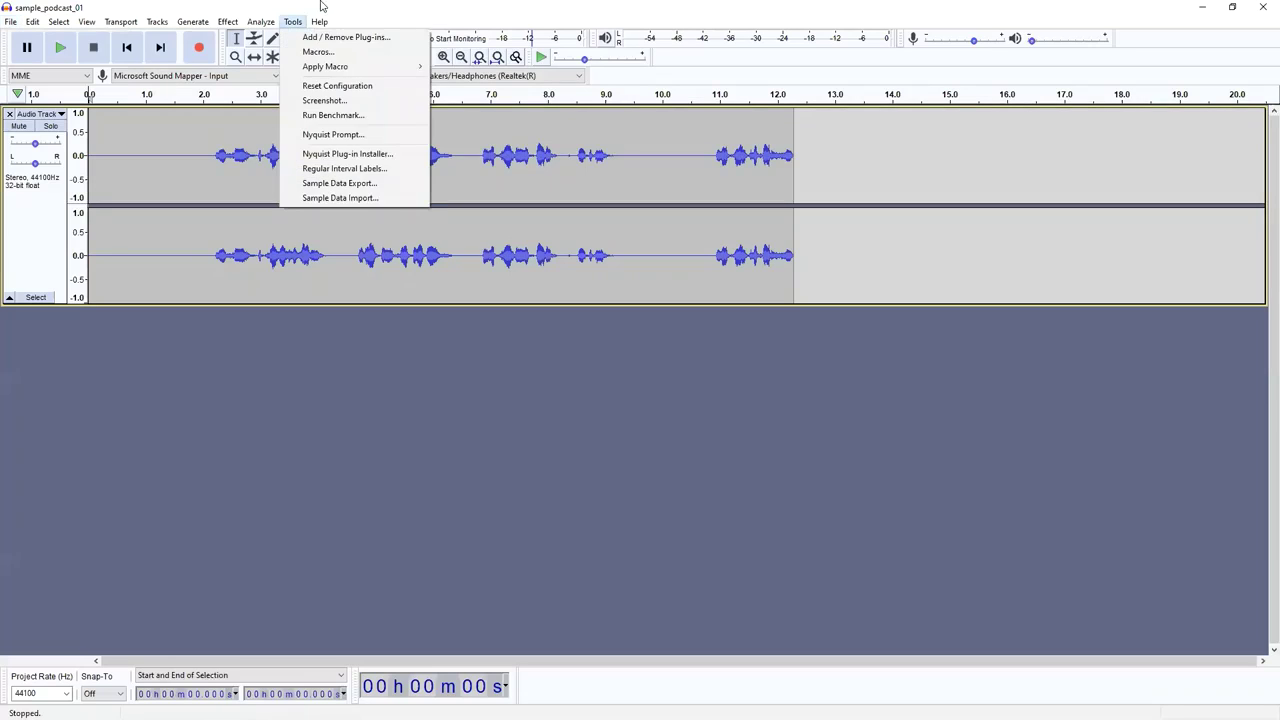
click(357, 15)
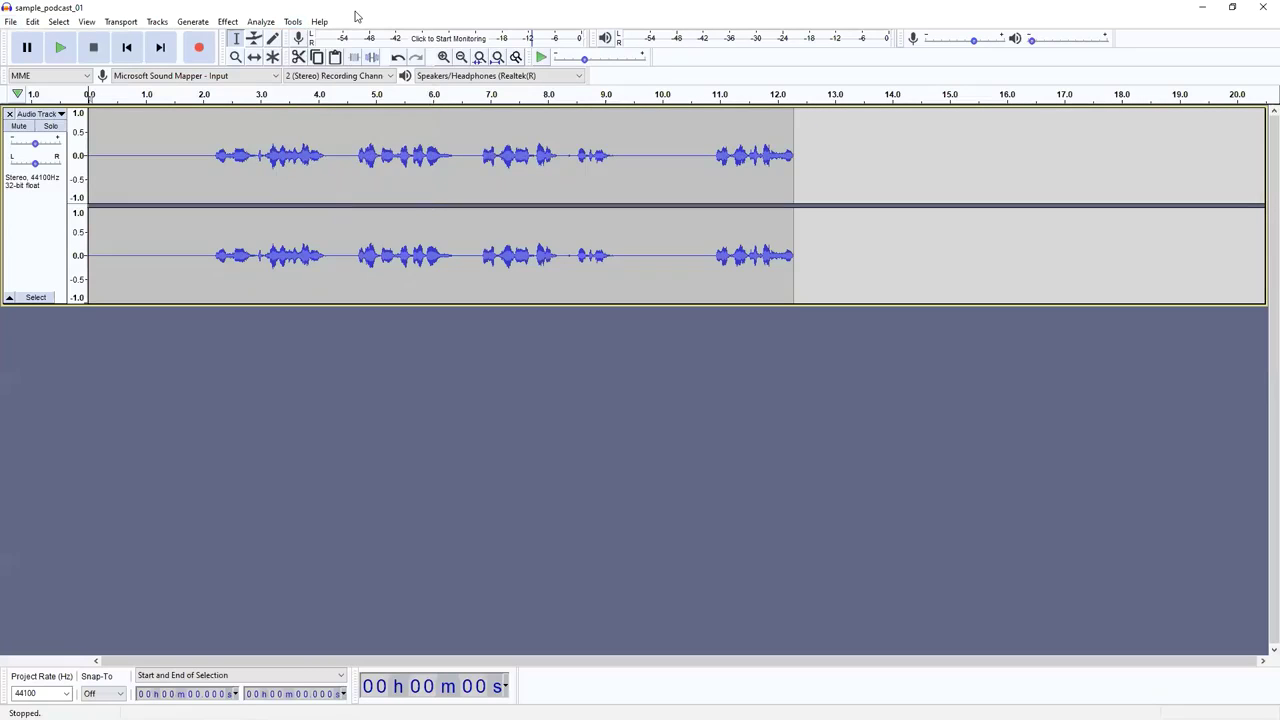
click(10, 22)
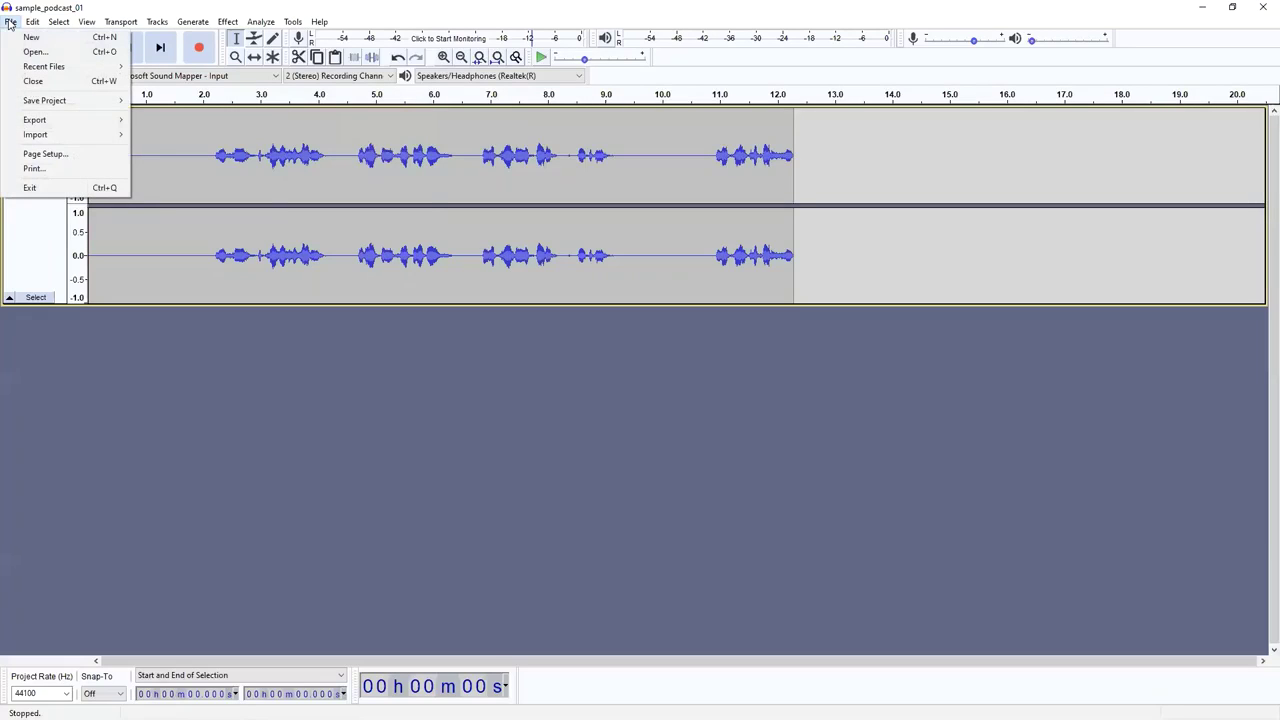
mouse_move(35, 104)
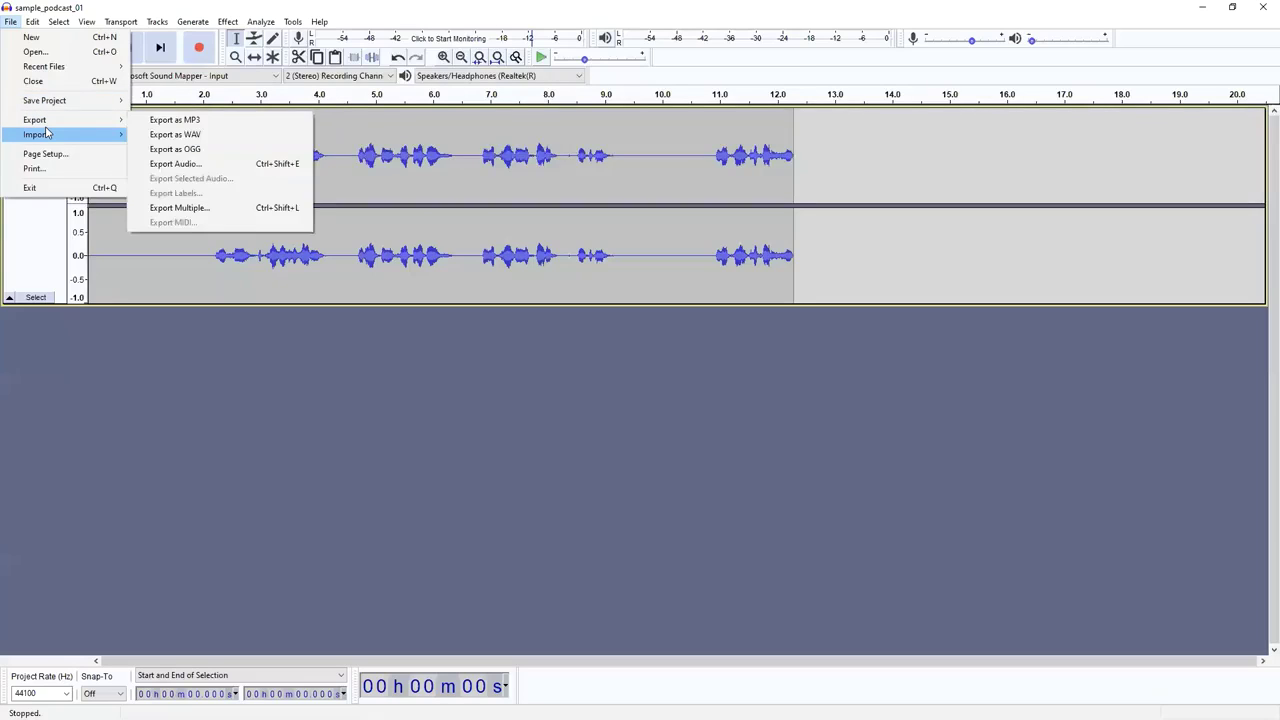
mouse_move(46, 132)
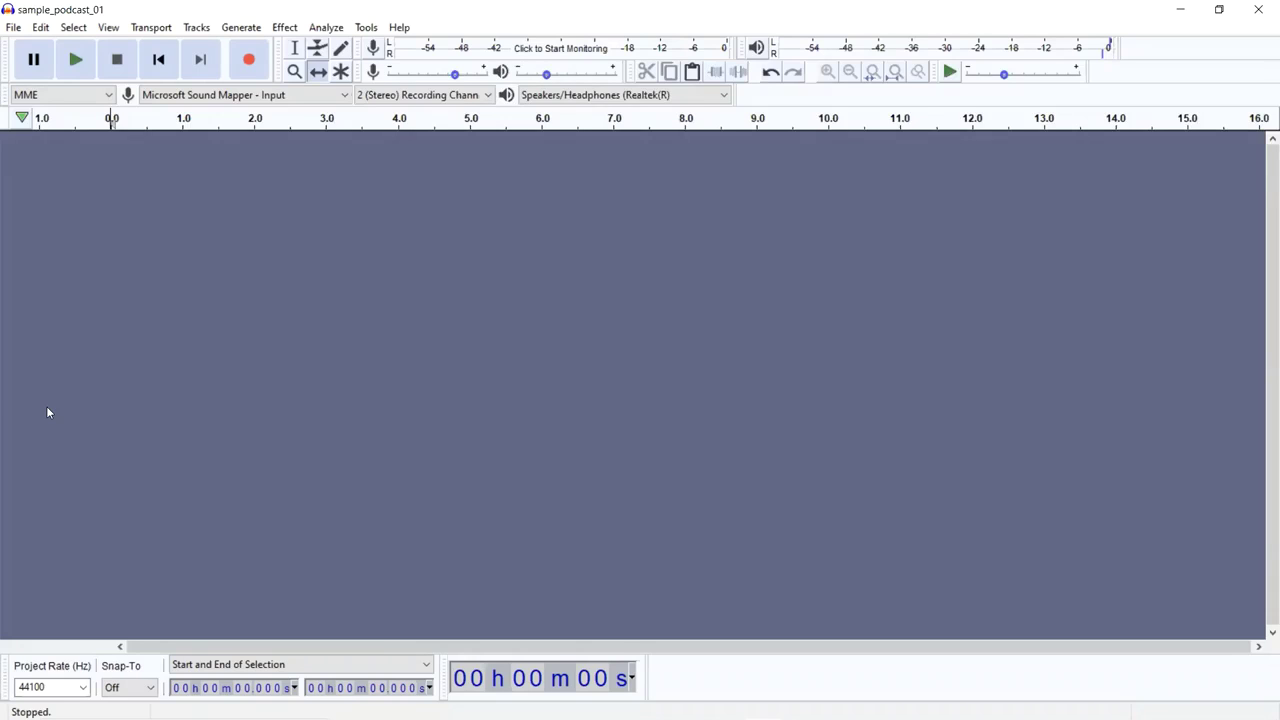
Step: Import sample_podcast_01 through File > Import > Audio as a two-minute stereo track
click(12, 29)
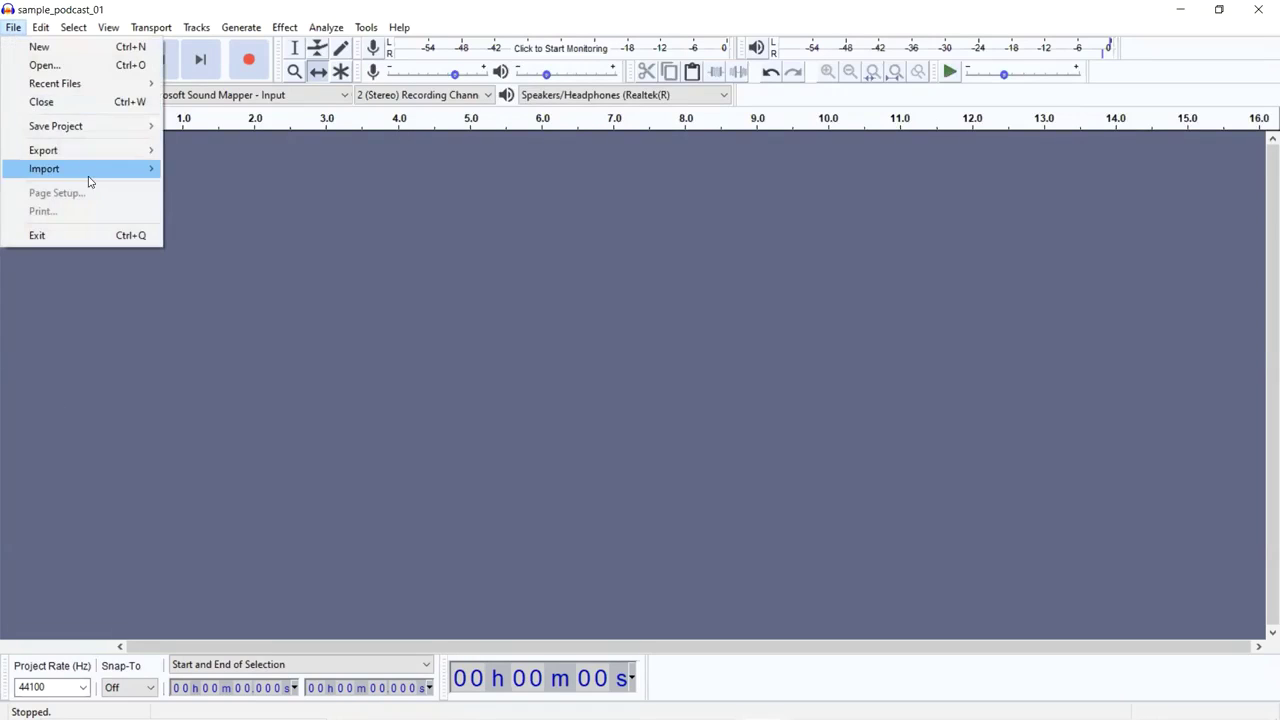
mouse_move(86, 172)
click(172, 170)
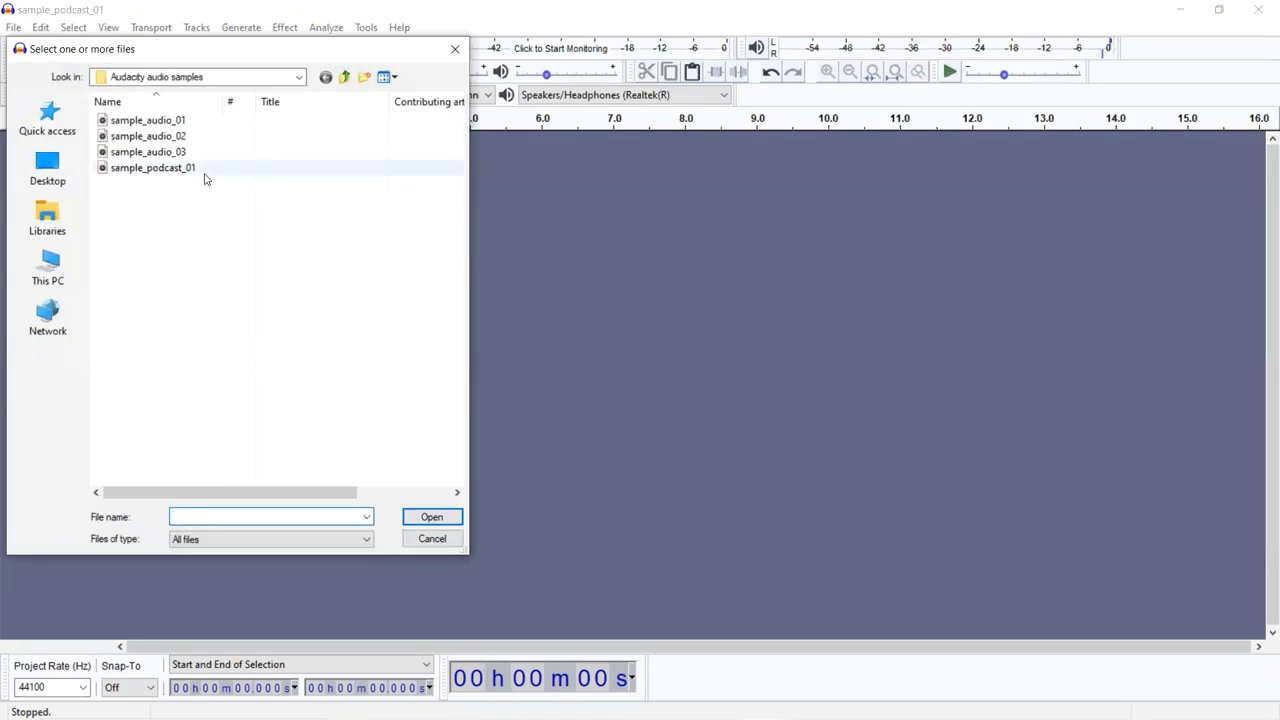
double_click(180, 168)
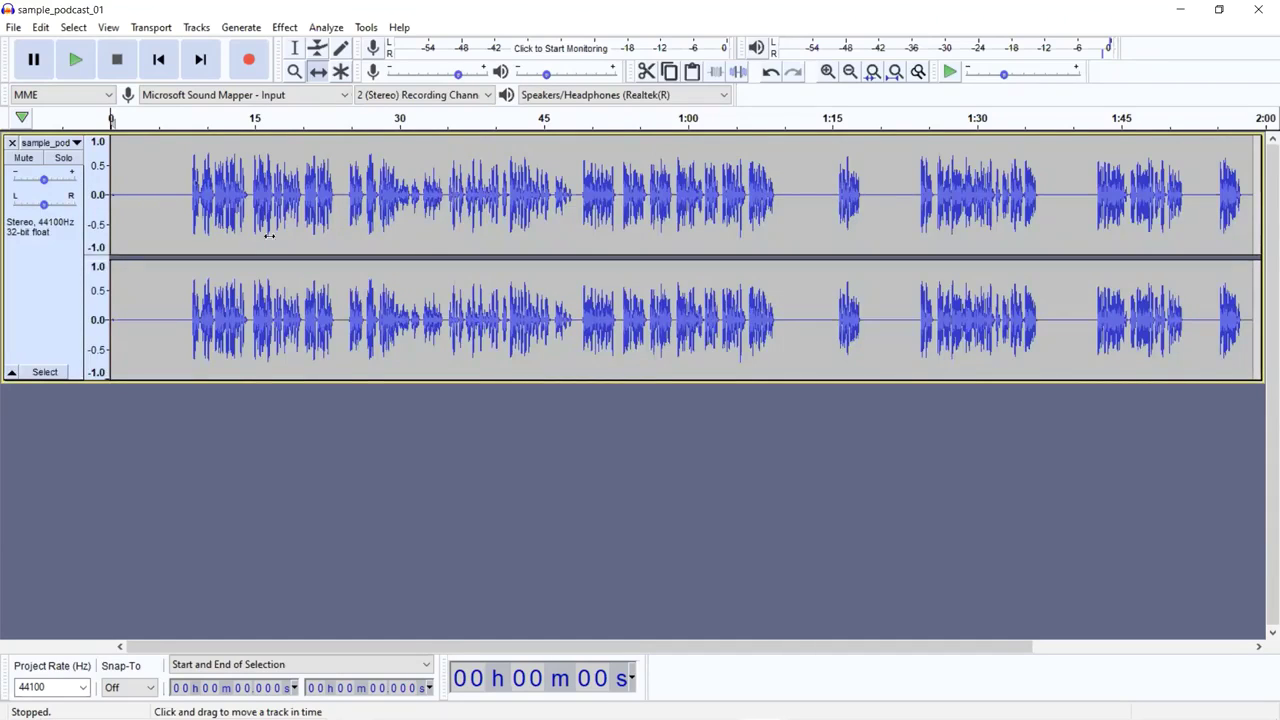
Step: Cut 1:18.959–1:23.374 from the podcast track, then select roughly 1:36–1:48
click(296, 48)
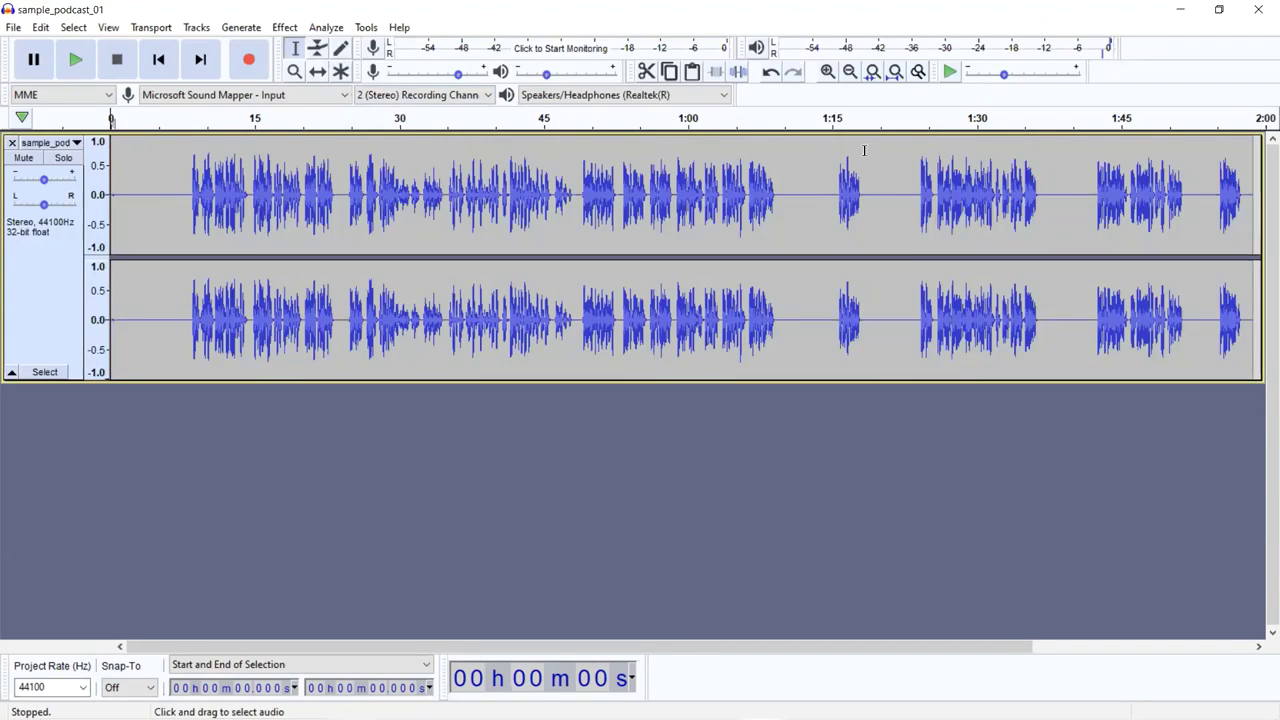
drag(870, 143, 910, 148)
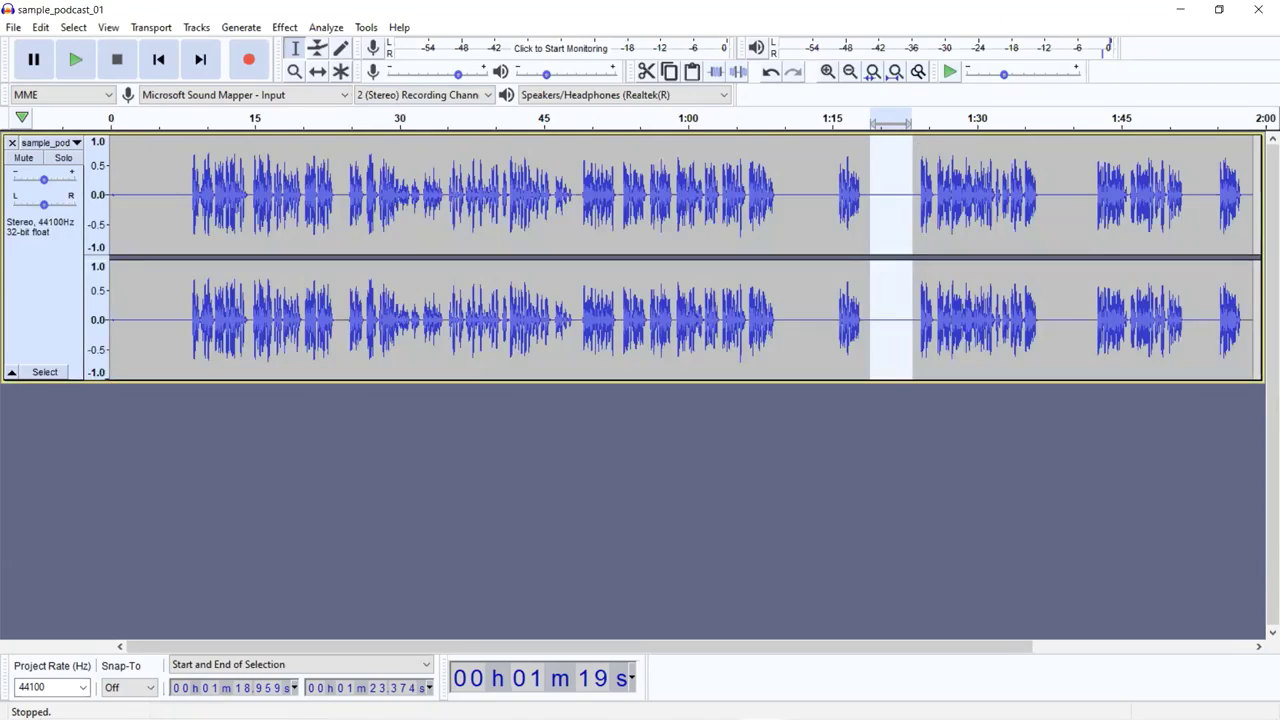
click(50, 30)
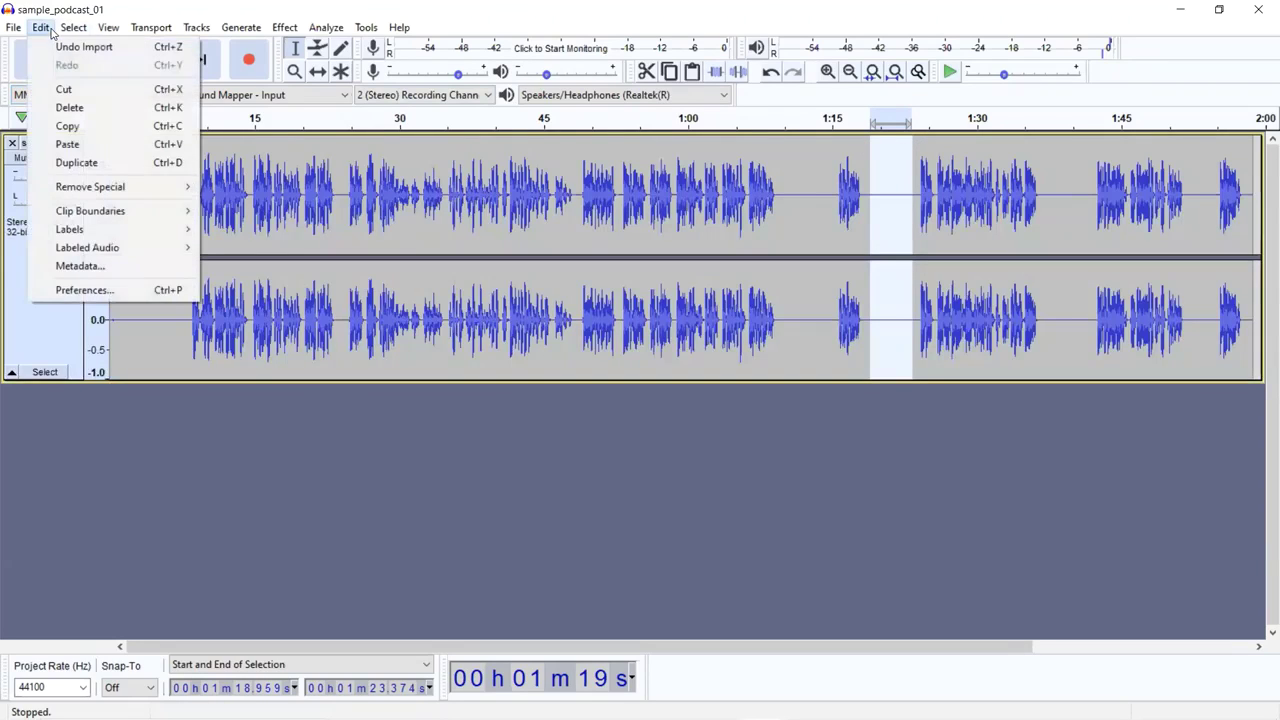
click(66, 89)
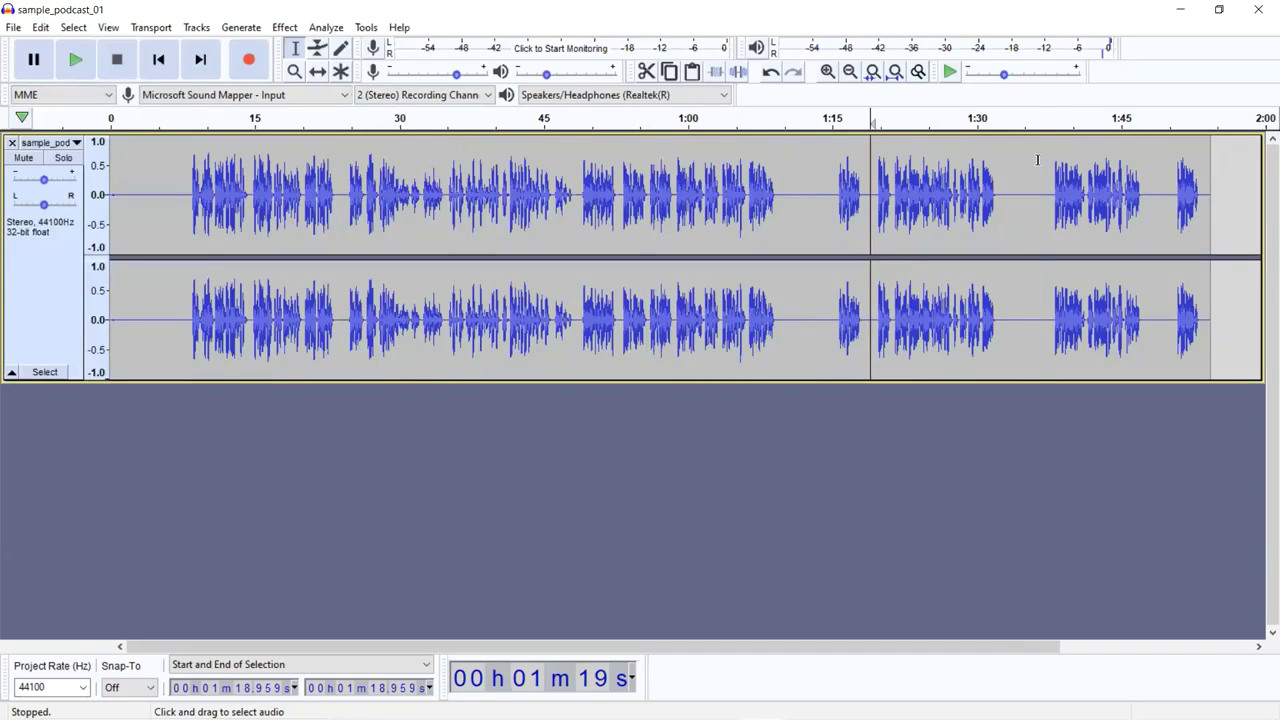
drag(1037, 160, 1148, 206)
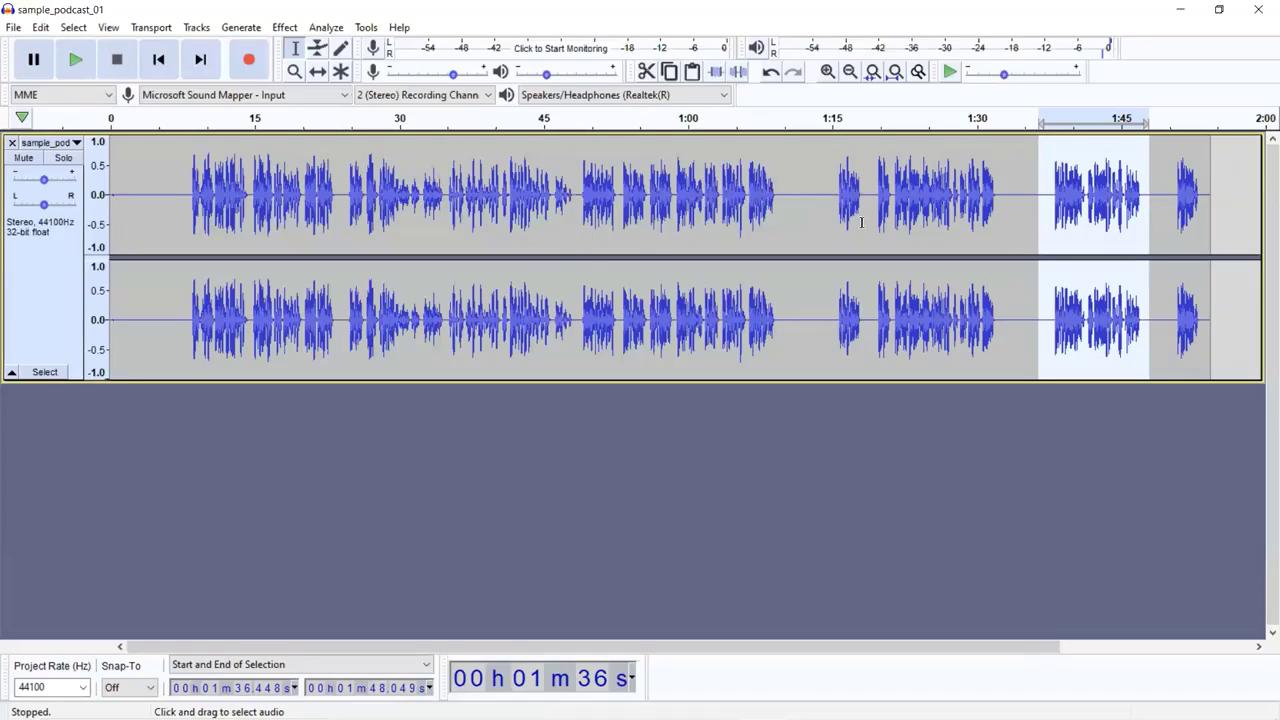
Step: Import sample_audio_03 as a second stereo track and play both tracks from the start
click(157, 180)
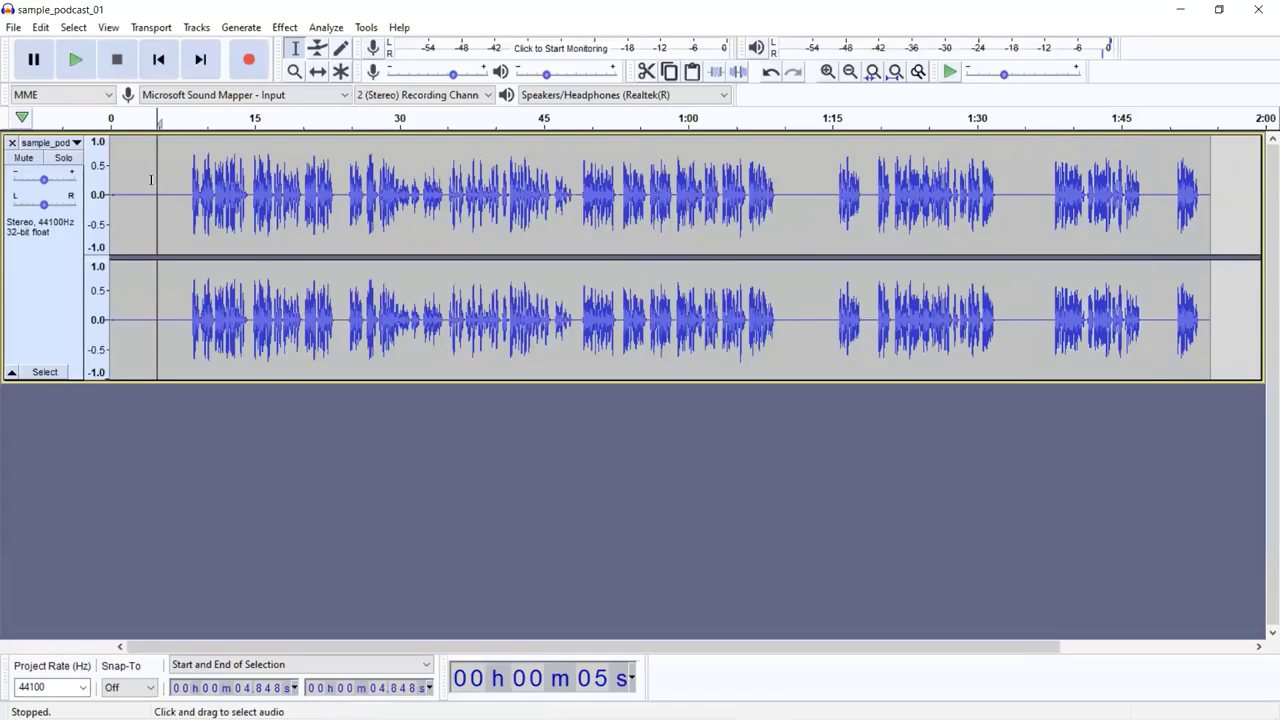
click(110, 146)
click(14, 27)
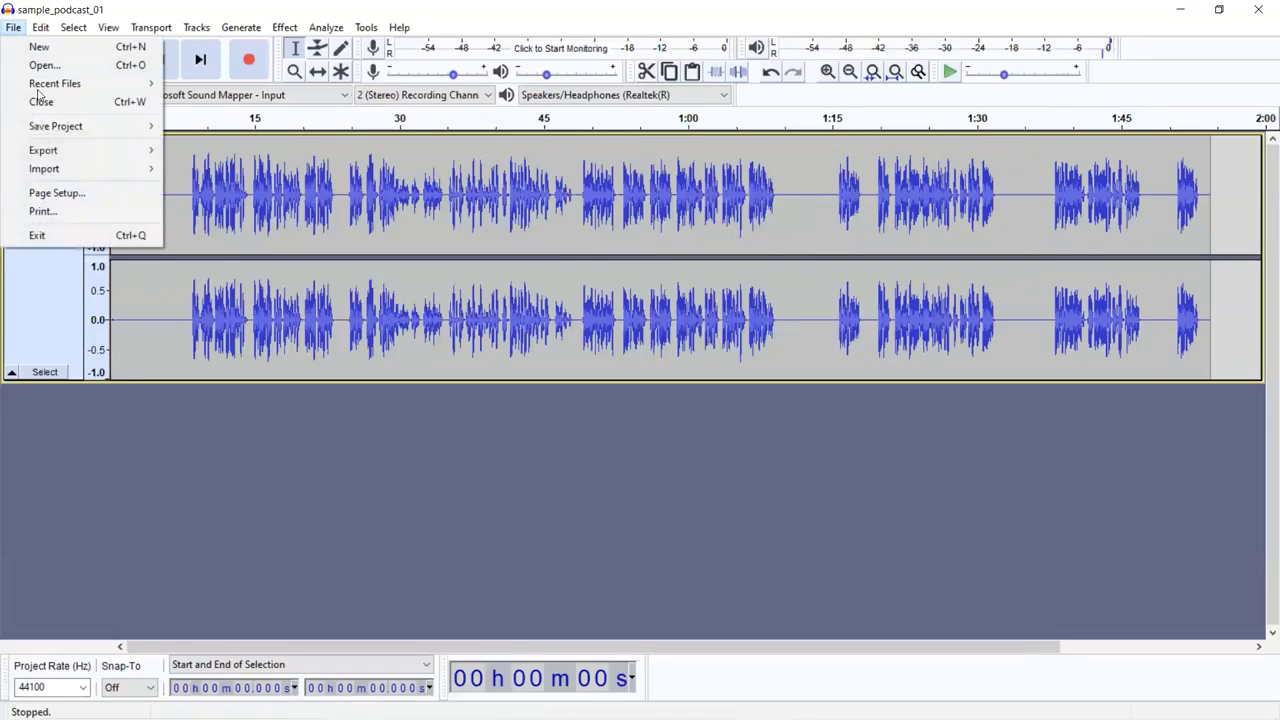
mouse_move(75, 170)
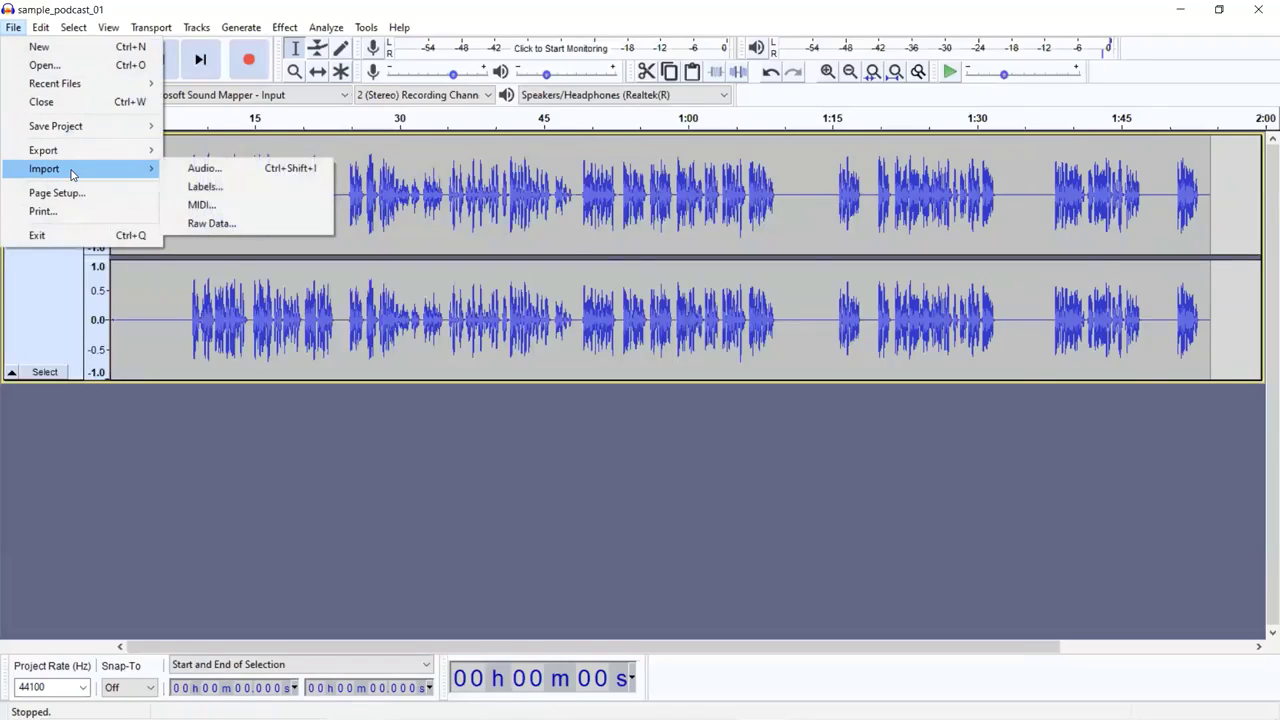
click(222, 177)
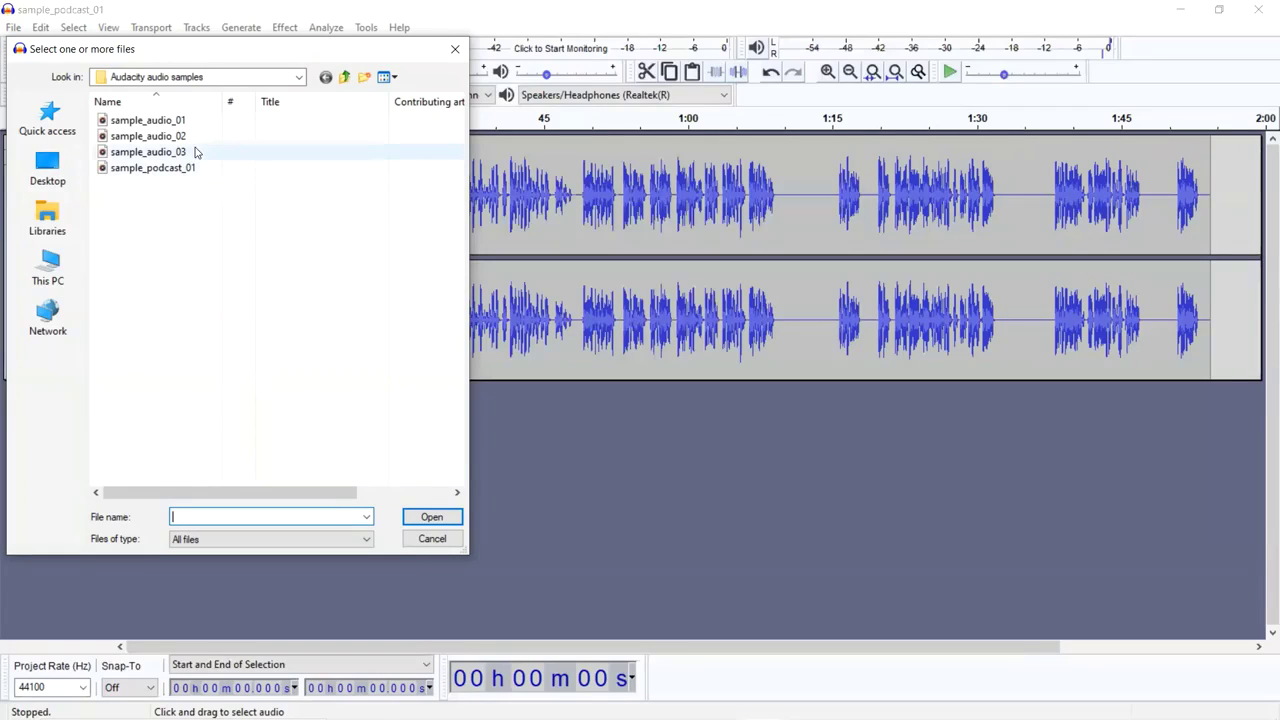
click(195, 151)
click(431, 516)
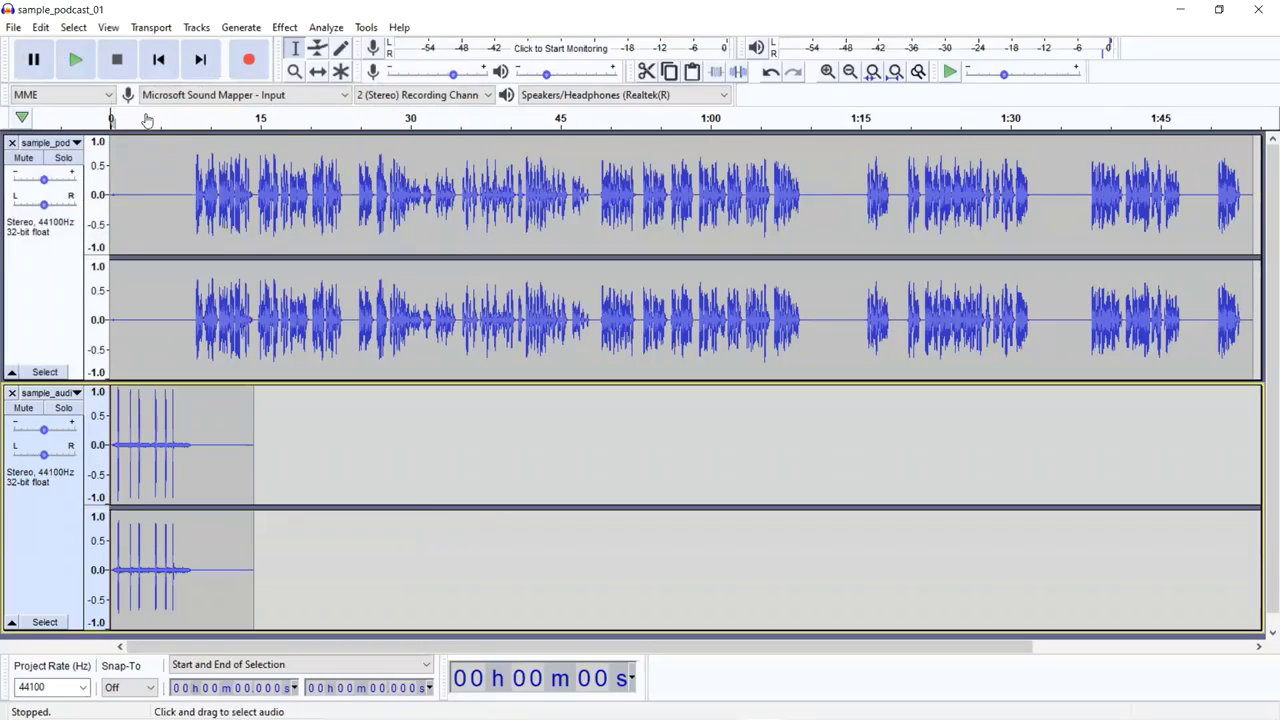
click(75, 61)
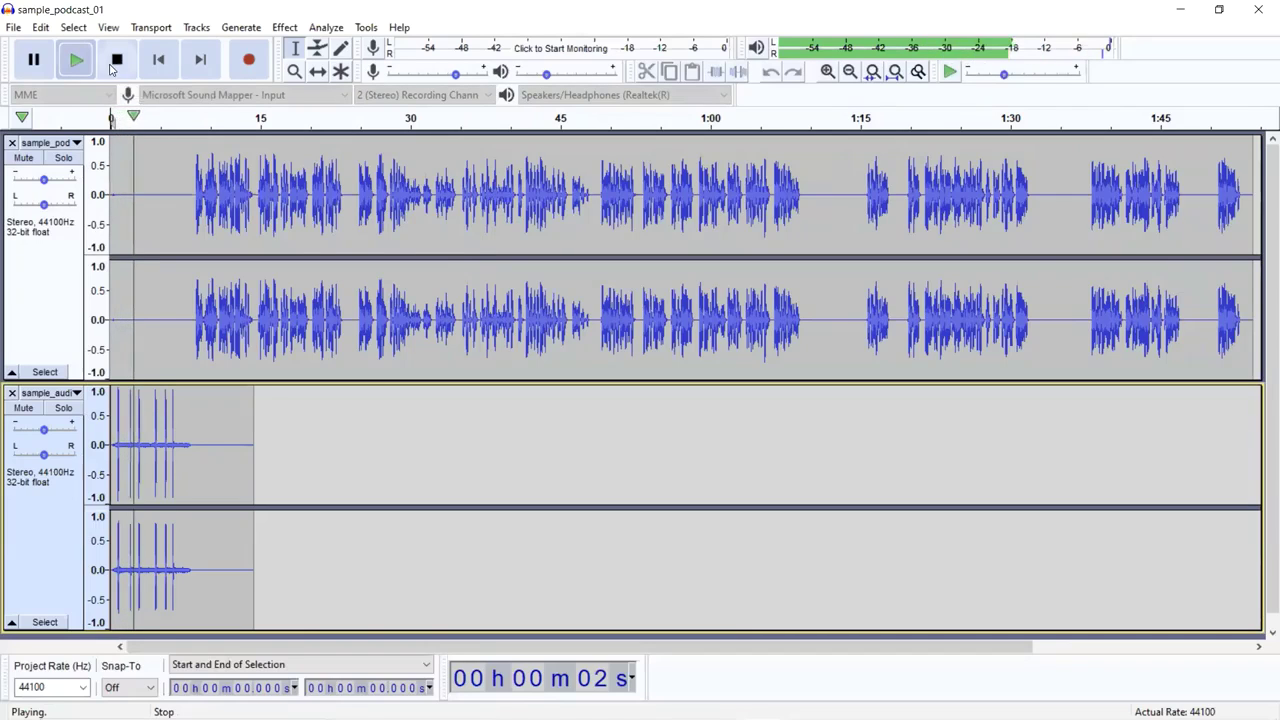
click(117, 62)
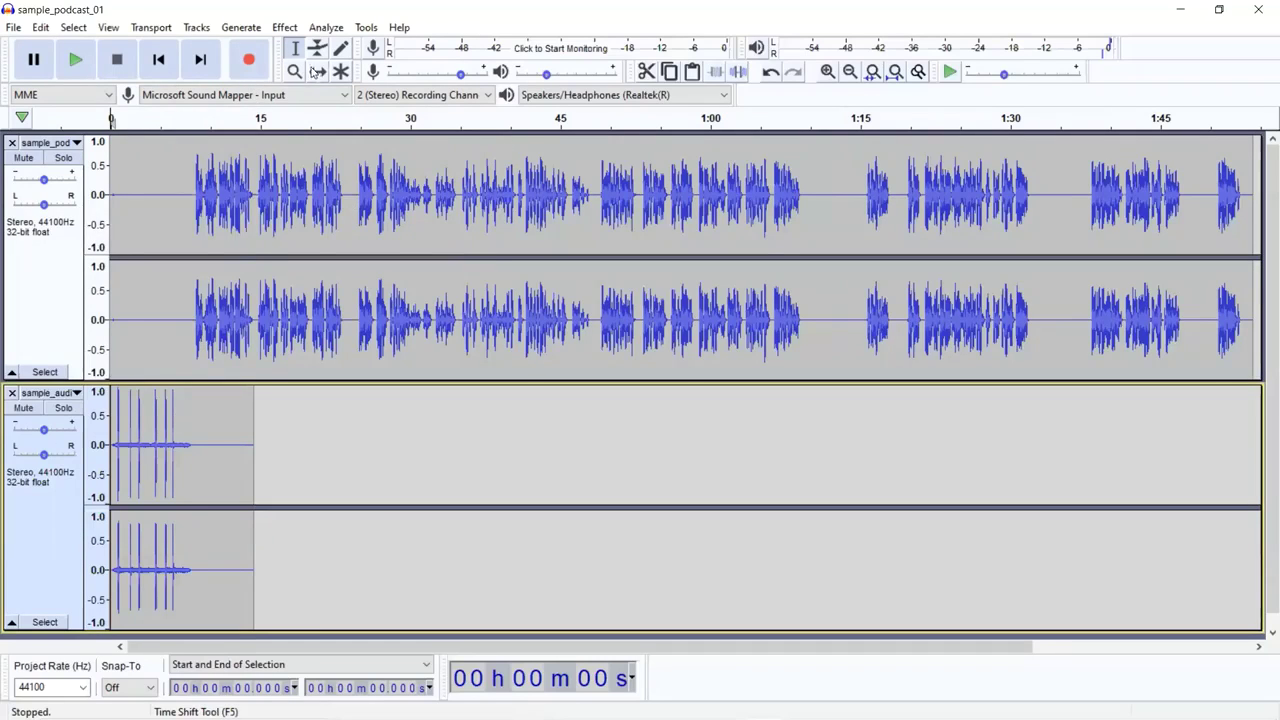
Step: Time-shift the sample_audio clip to start near 1:20, then select it (1:20.023–1:27.275)
click(318, 72)
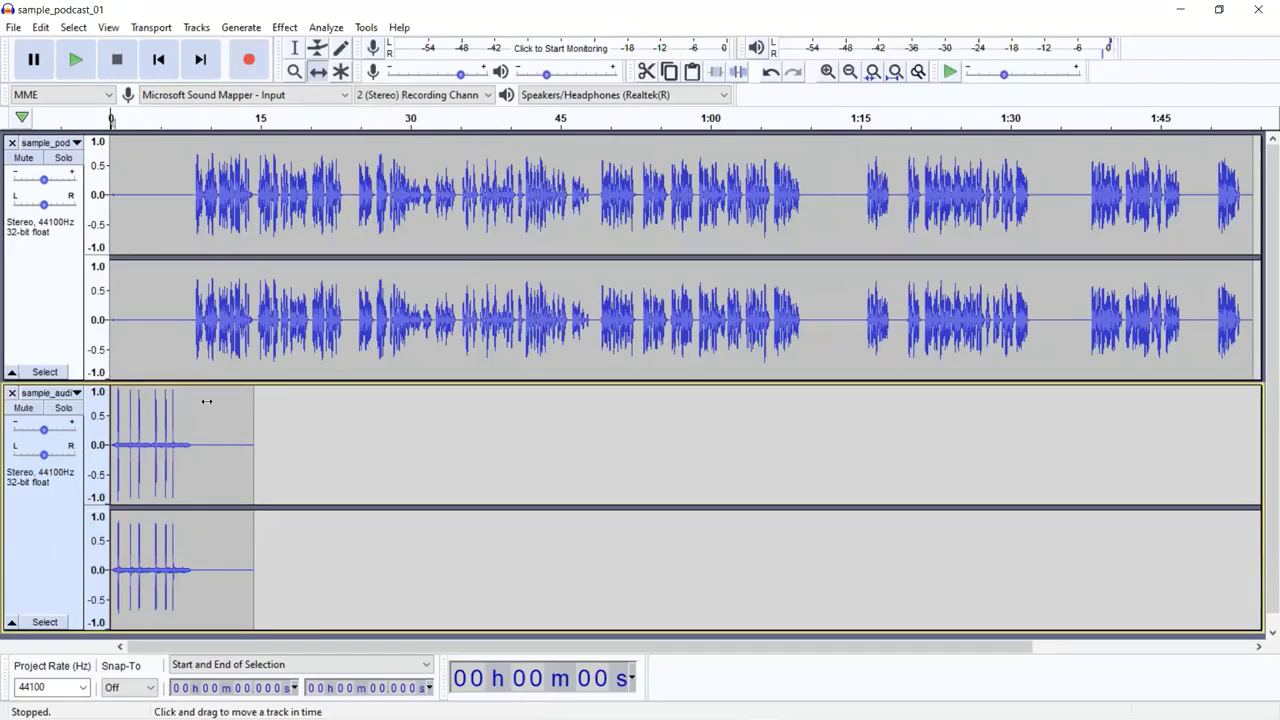
drag(210, 410, 994, 427)
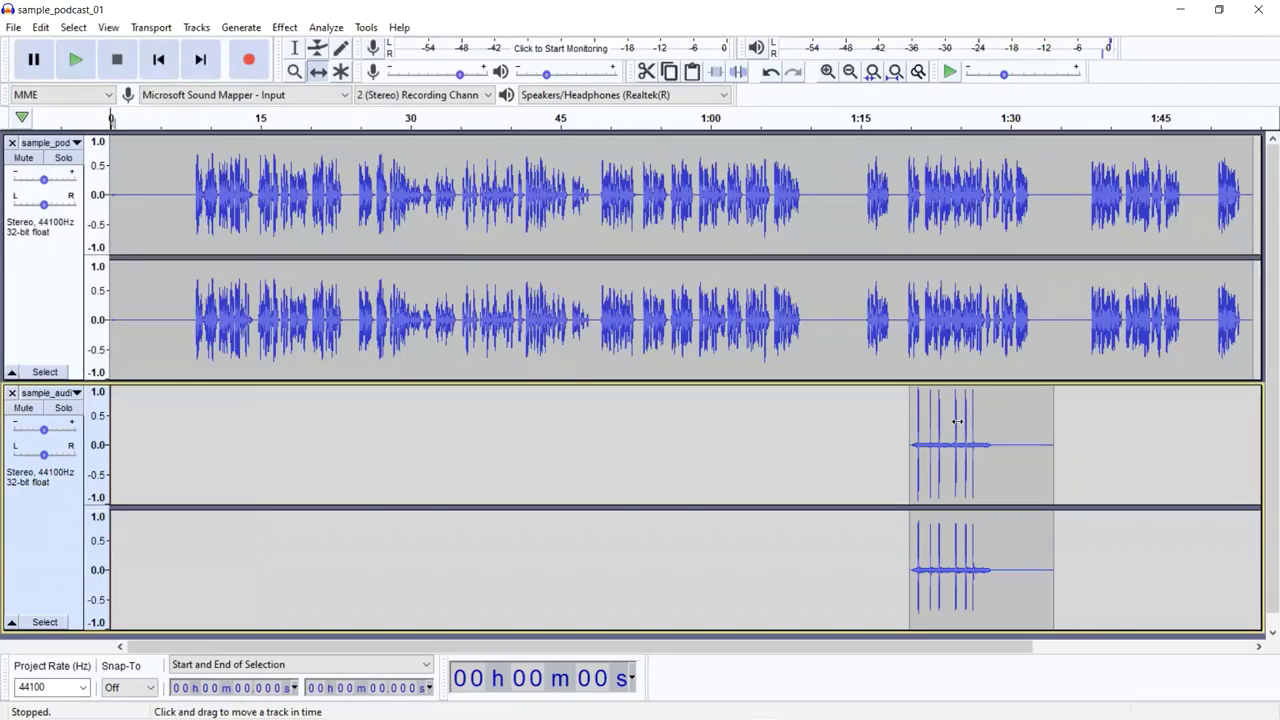
click(297, 53)
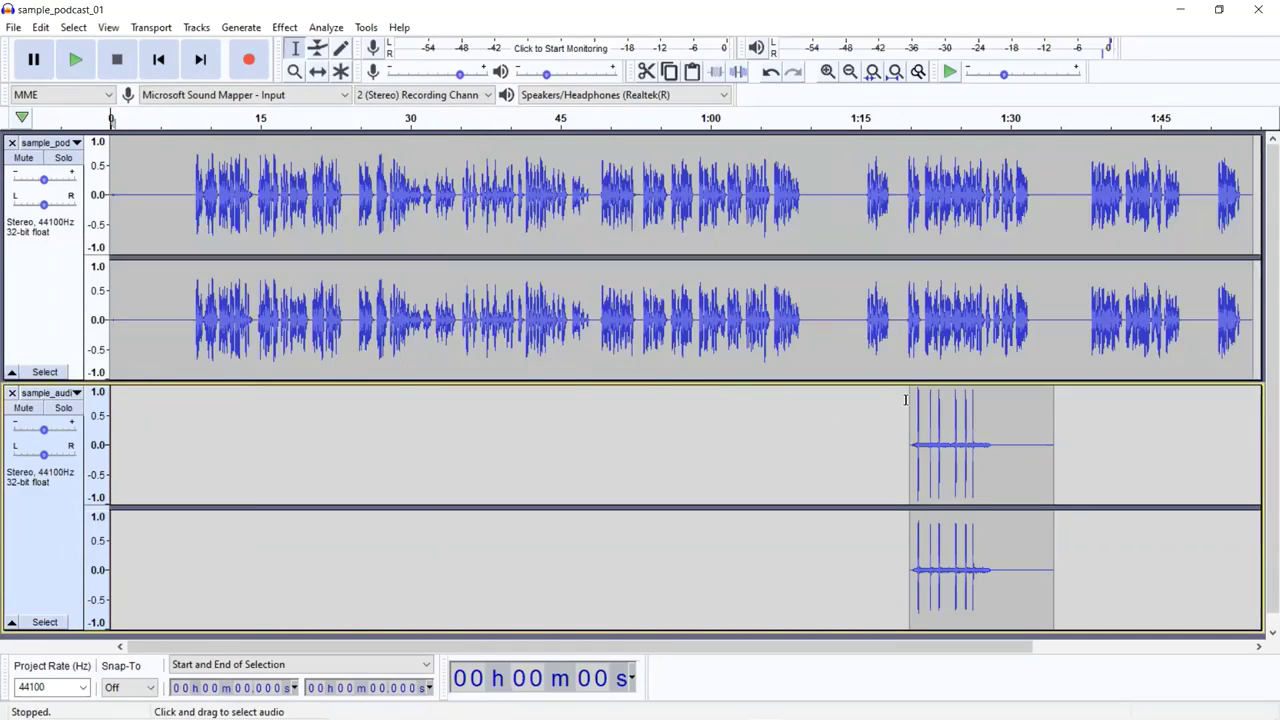
drag(910, 420, 983, 430)
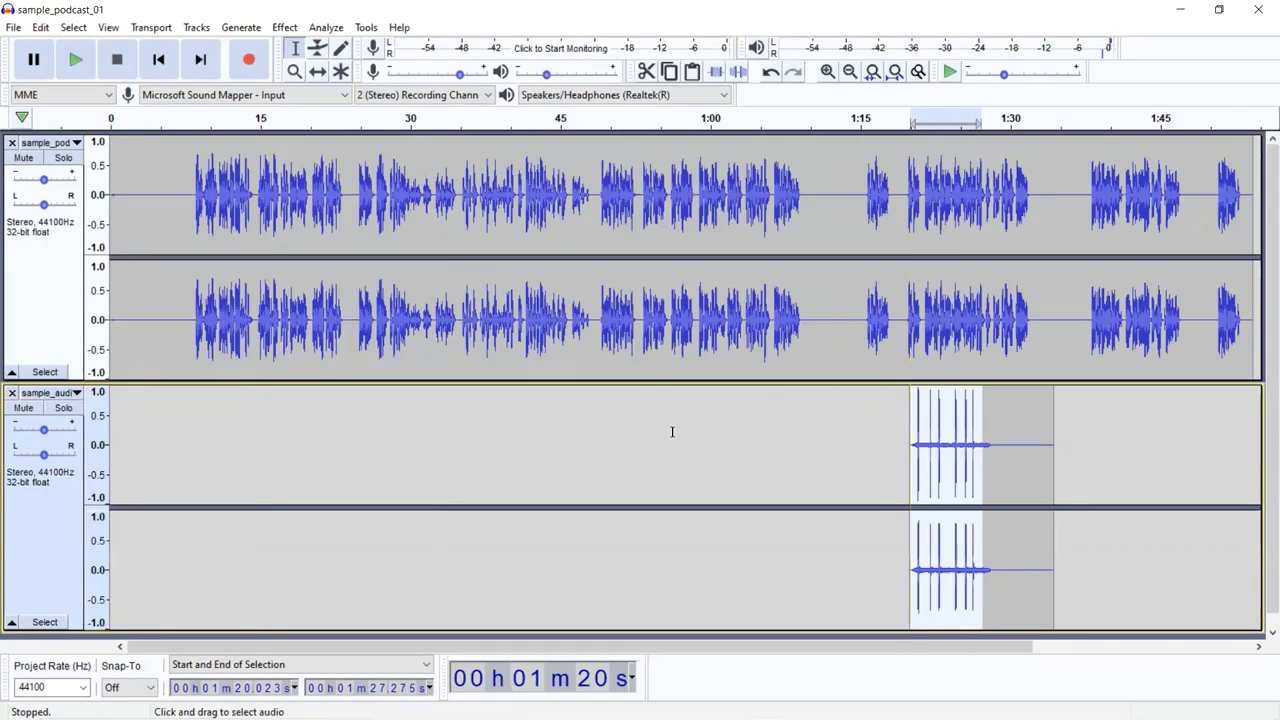
Step: Copy the selected sound-burst clip and paste it into the voice track at 1:11.937
click(40, 27)
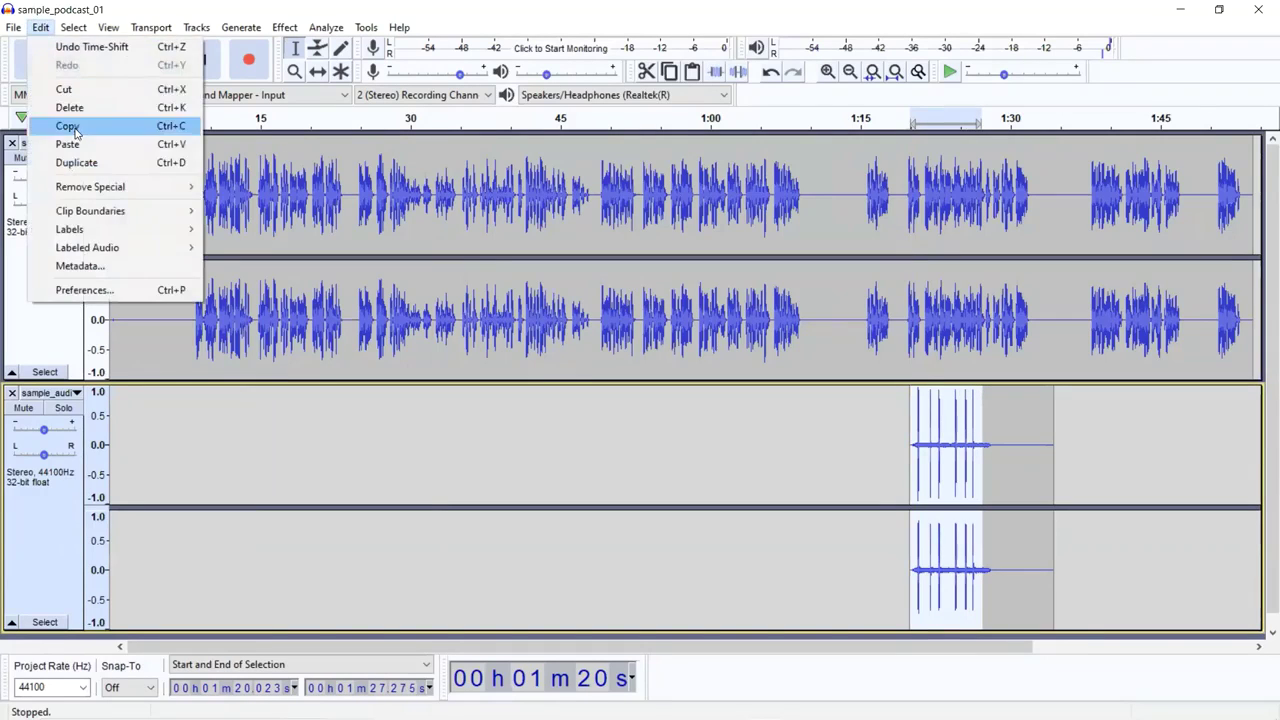
click(70, 127)
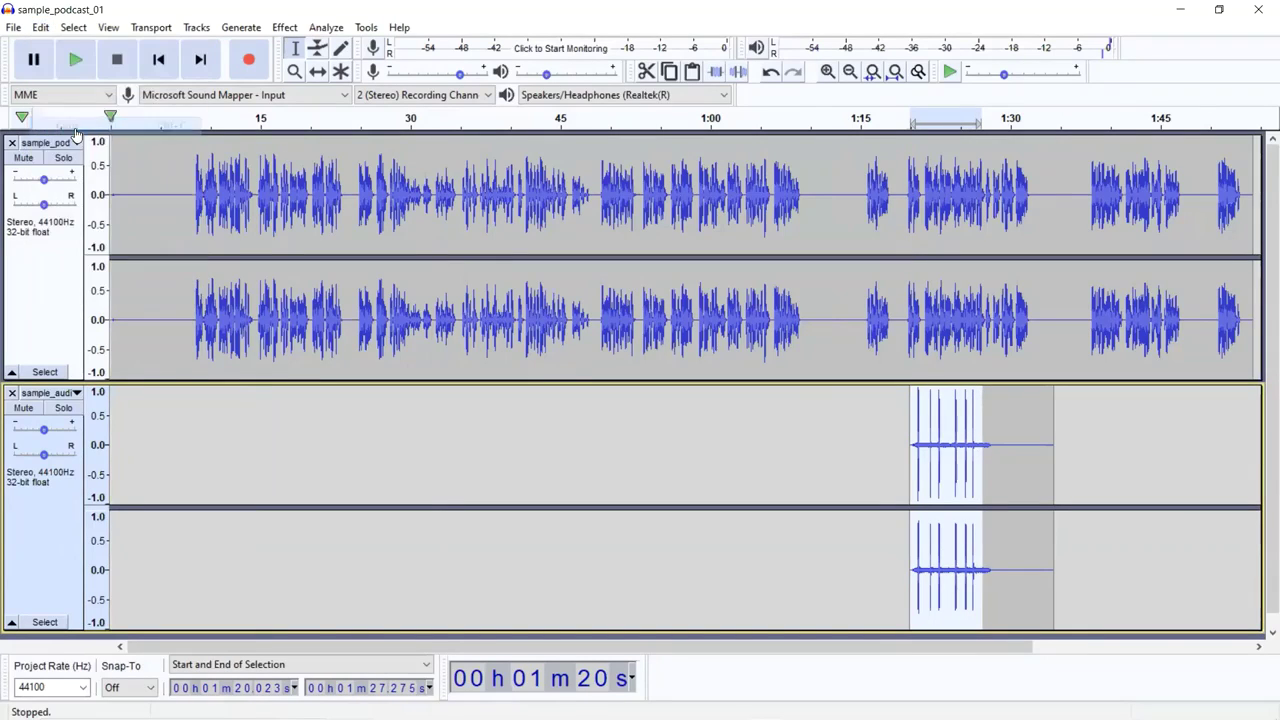
click(828, 161)
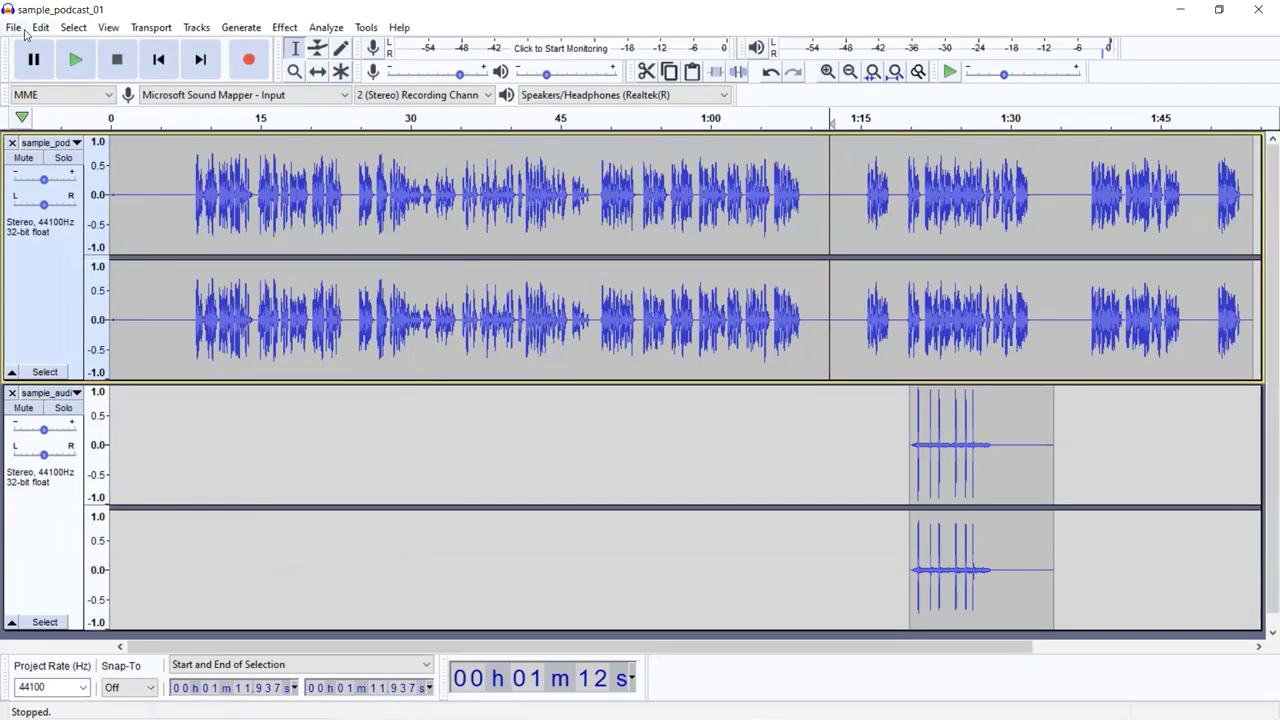
click(40, 28)
click(86, 144)
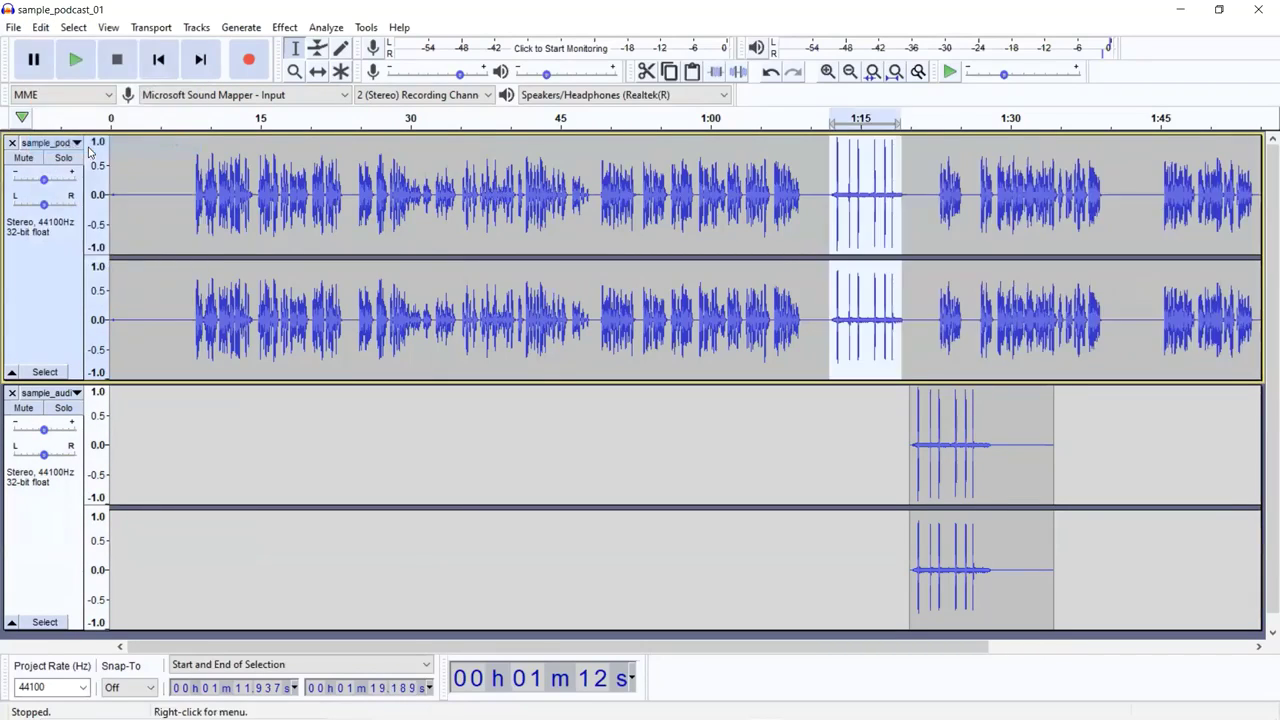
click(817, 165)
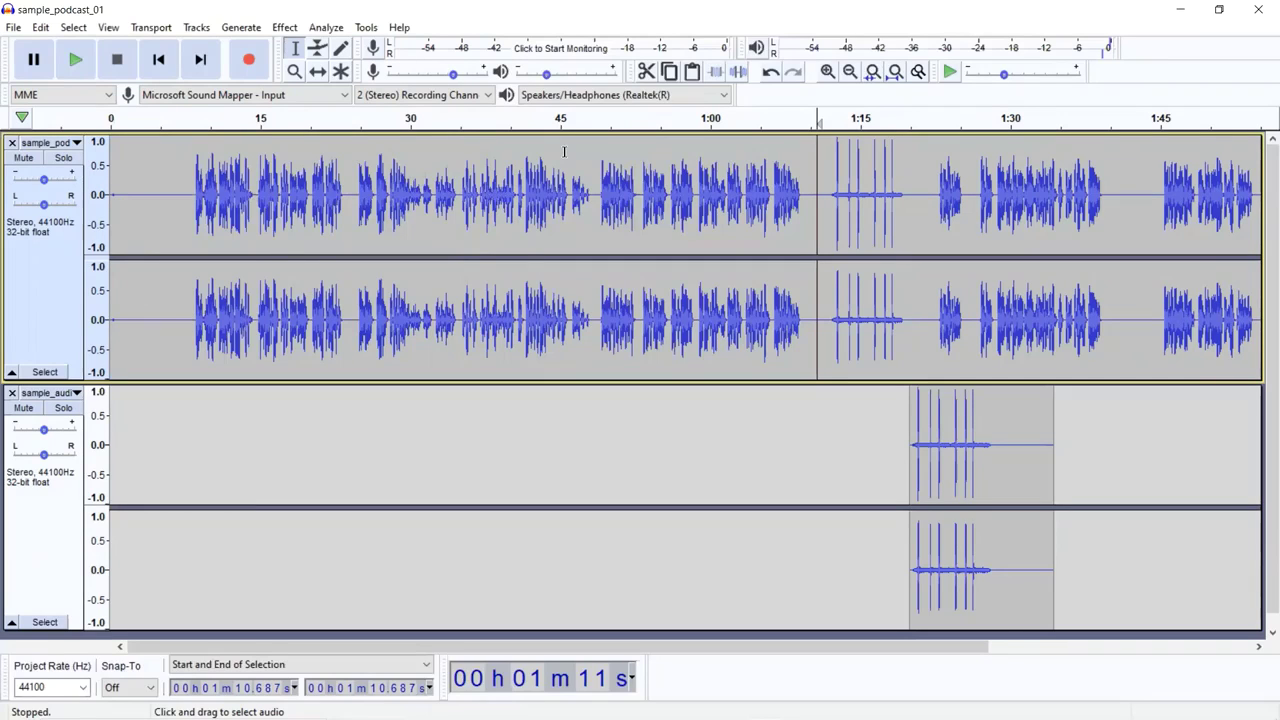
Step: Remove the sample_audio track and import sample_audio_01 as a new stereo track
click(12, 393)
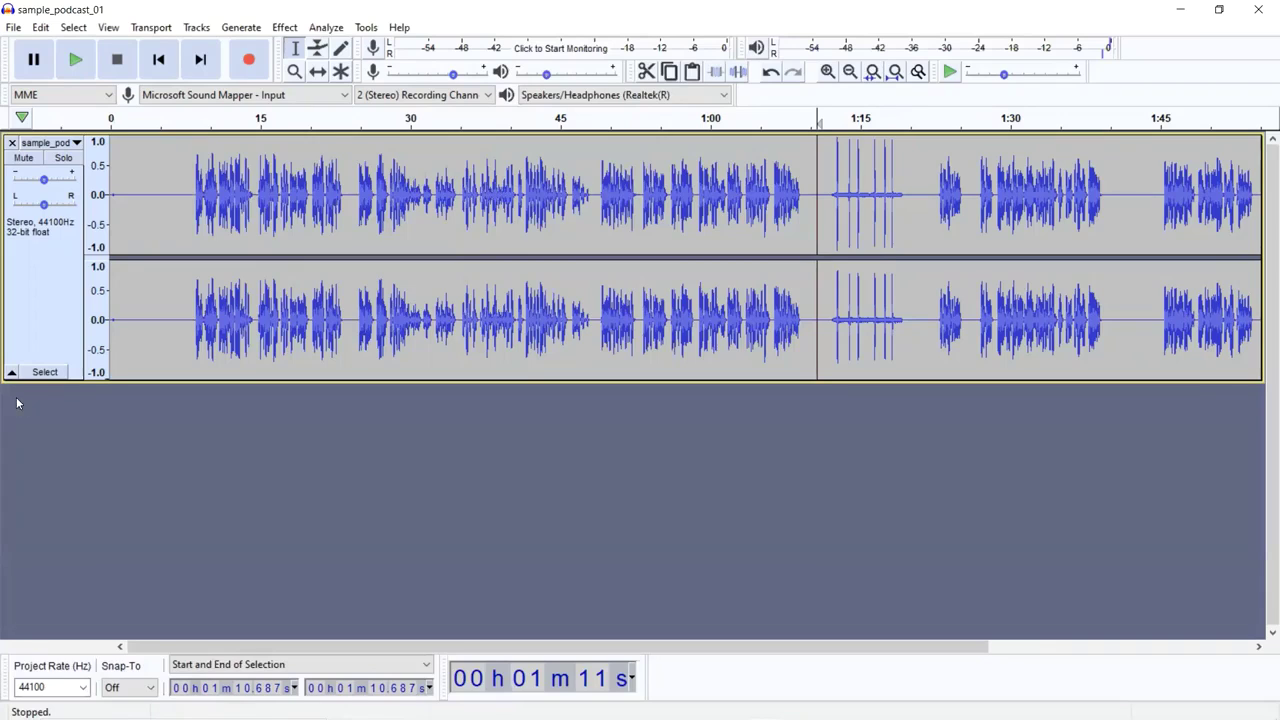
click(13, 28)
mouse_move(140, 169)
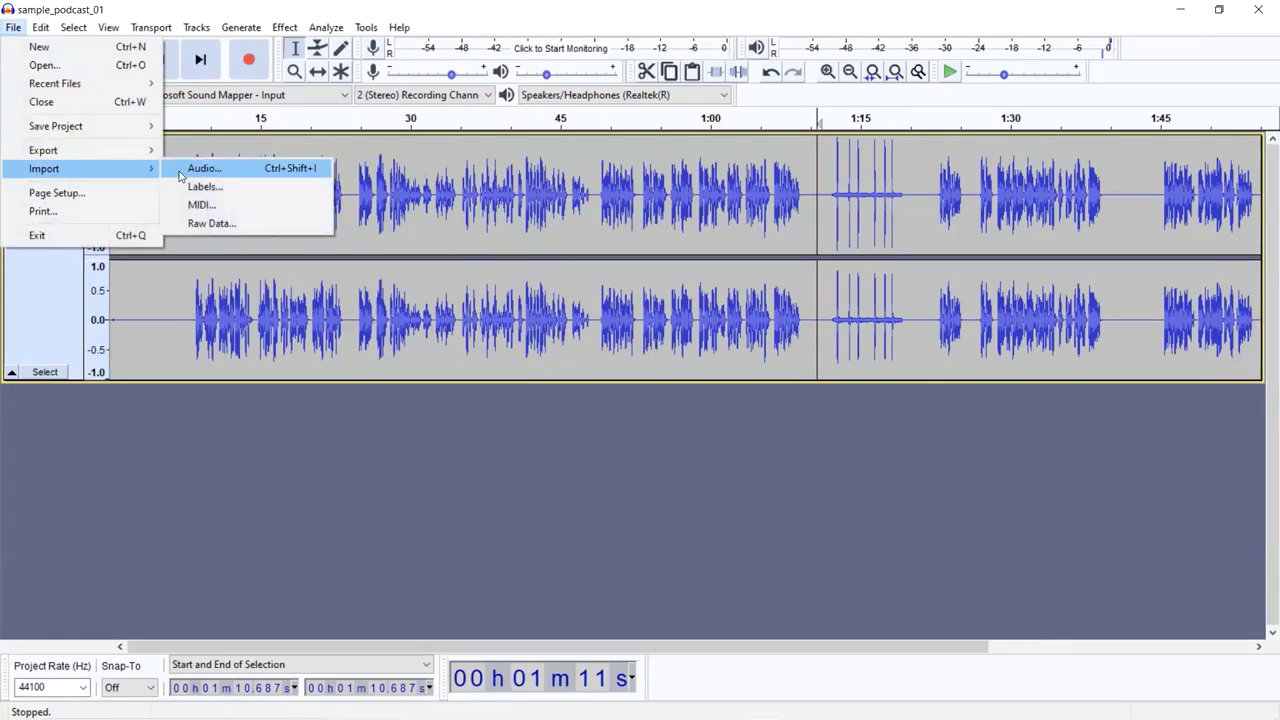
click(180, 172)
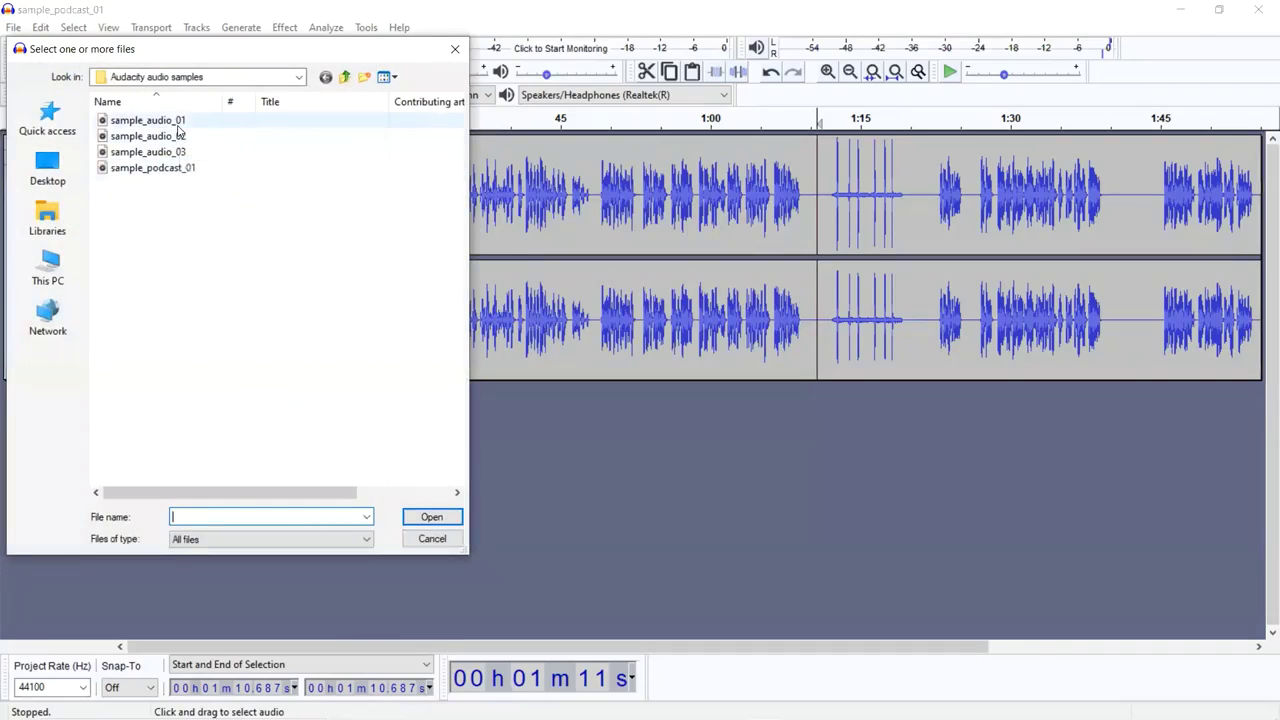
double_click(177, 126)
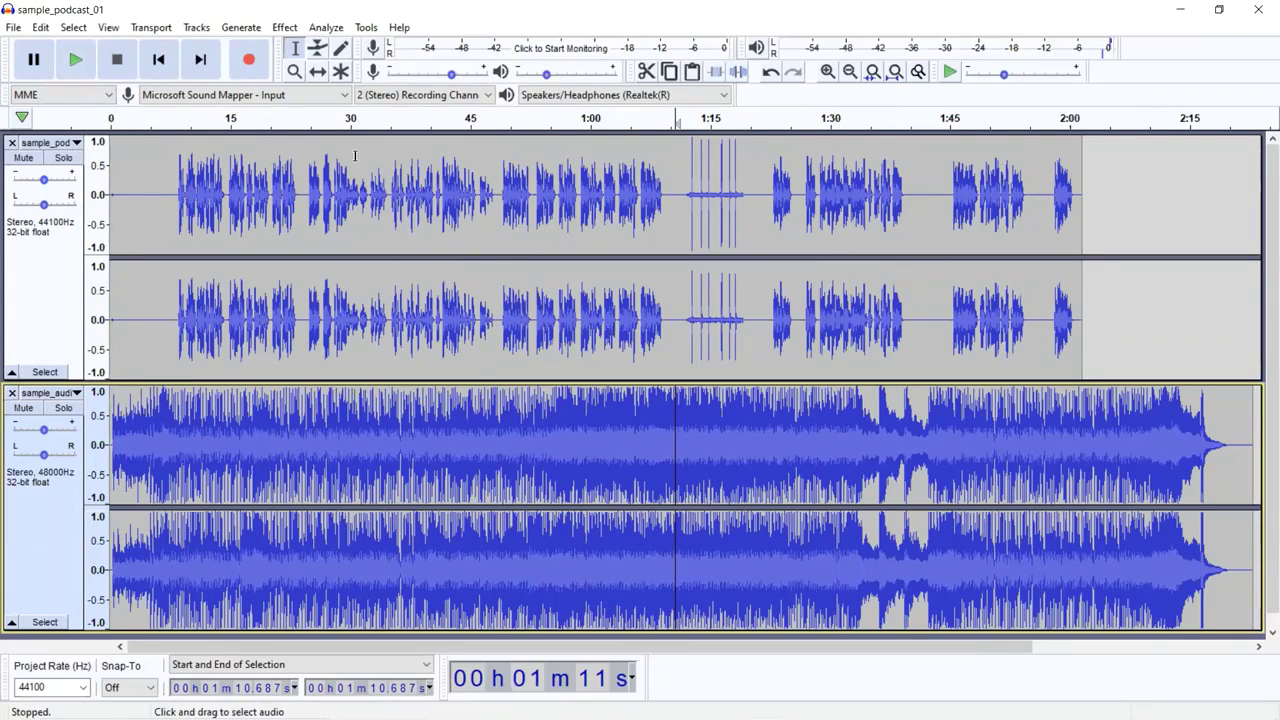
Step: Play the mix from 0 while lowering the sample_audio_01 track gain to about -25 dB
click(111, 140)
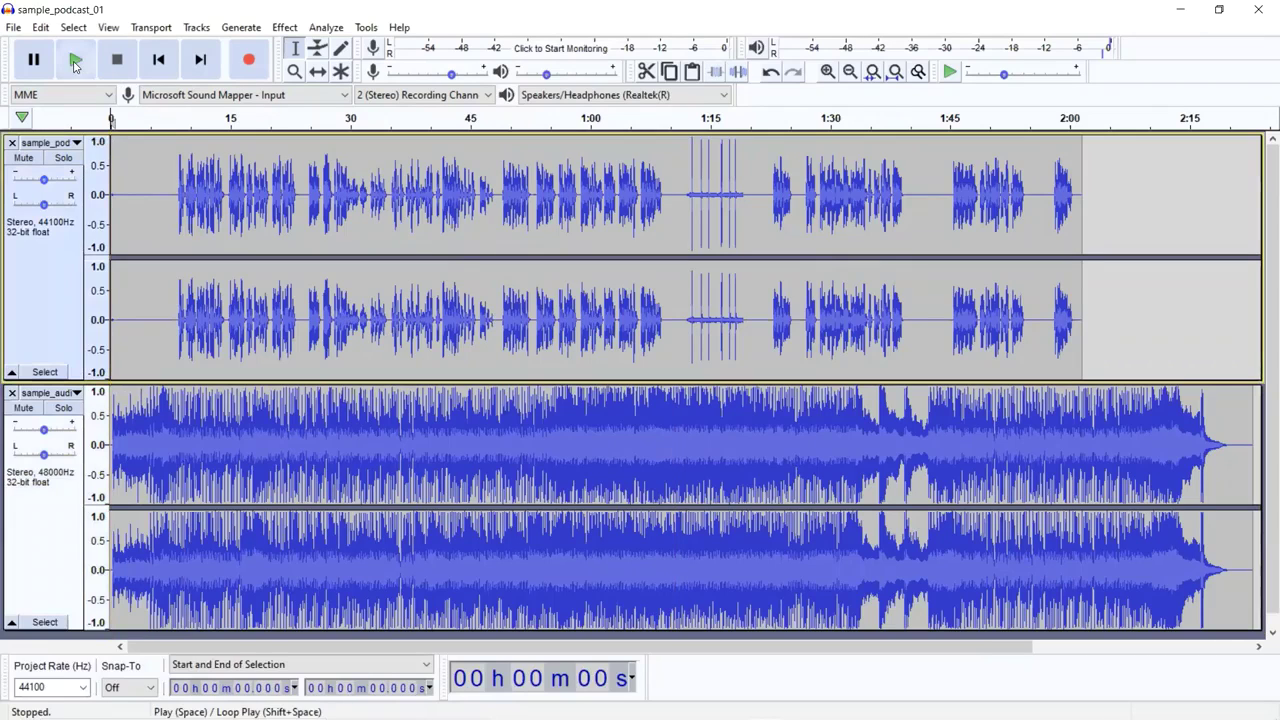
click(75, 62)
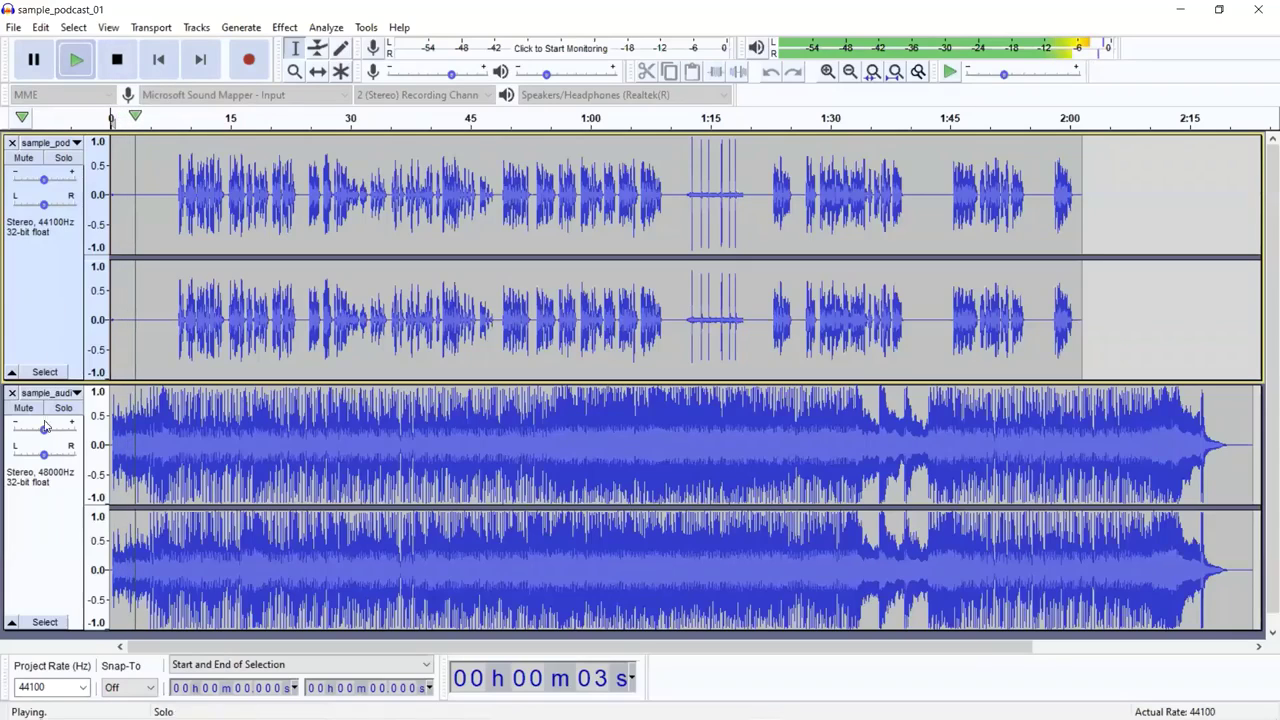
mouse_move(37, 430)
drag(37, 430, 5, 430)
click(118, 60)
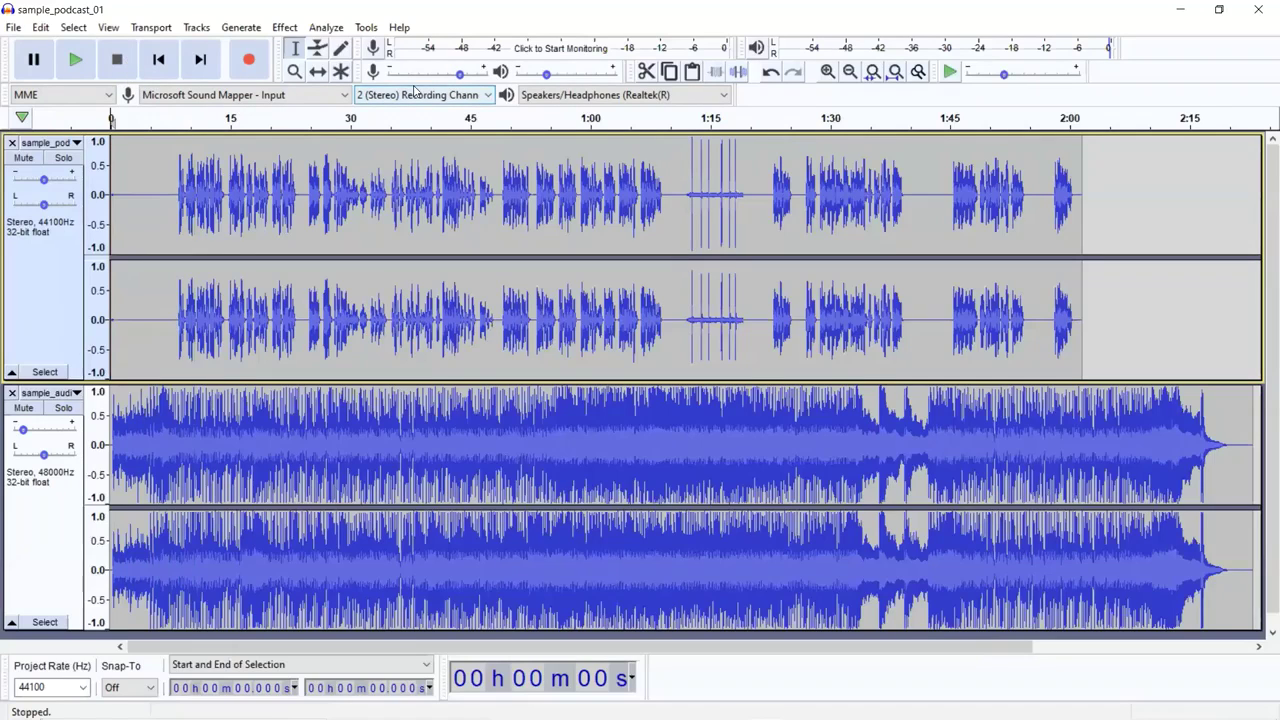
Step: Nudge the sample_audio_01 gain slider slightly up, keeping the music low under the voice
mouse_move(23, 431)
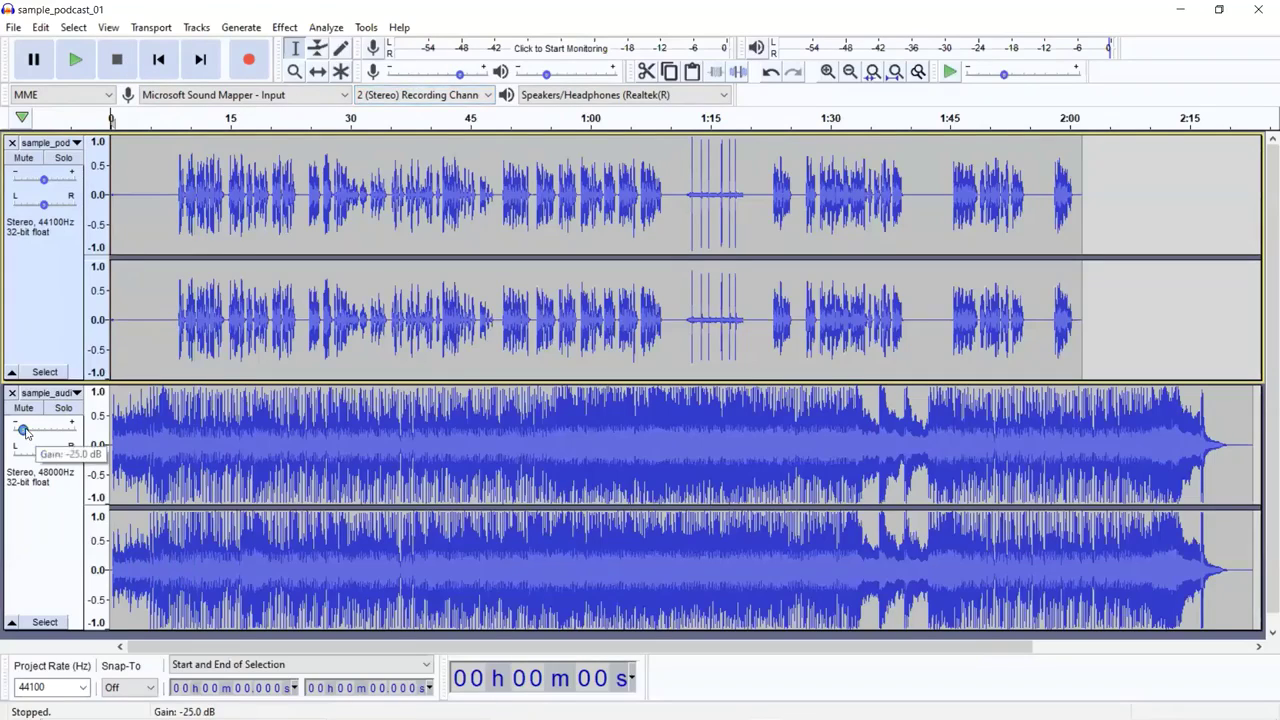
mouse_move(23, 431)
mouse_down()
mouse_move(62, 432)
mouse_move(26, 430)
mouse_up()
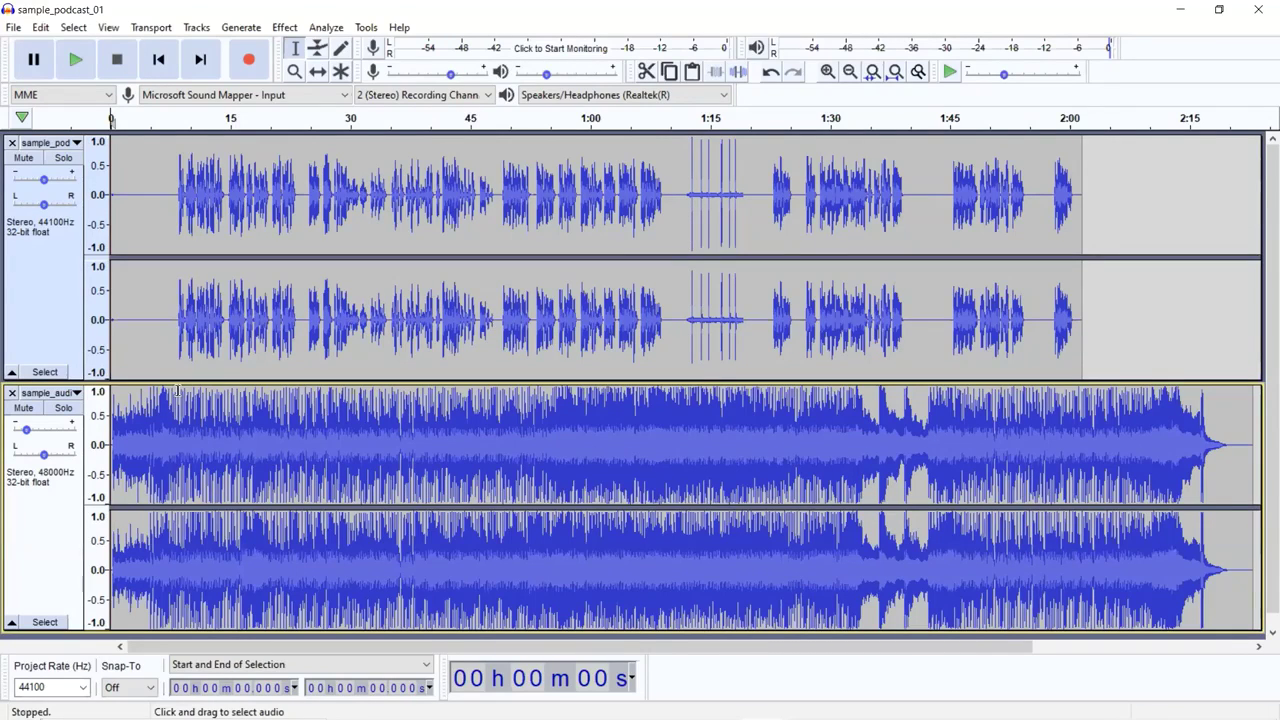
Step: Cut sample_audio_01 from 0:08 to the end, keeping only its opening seconds
drag(175, 390, 1256, 435)
click(40, 27)
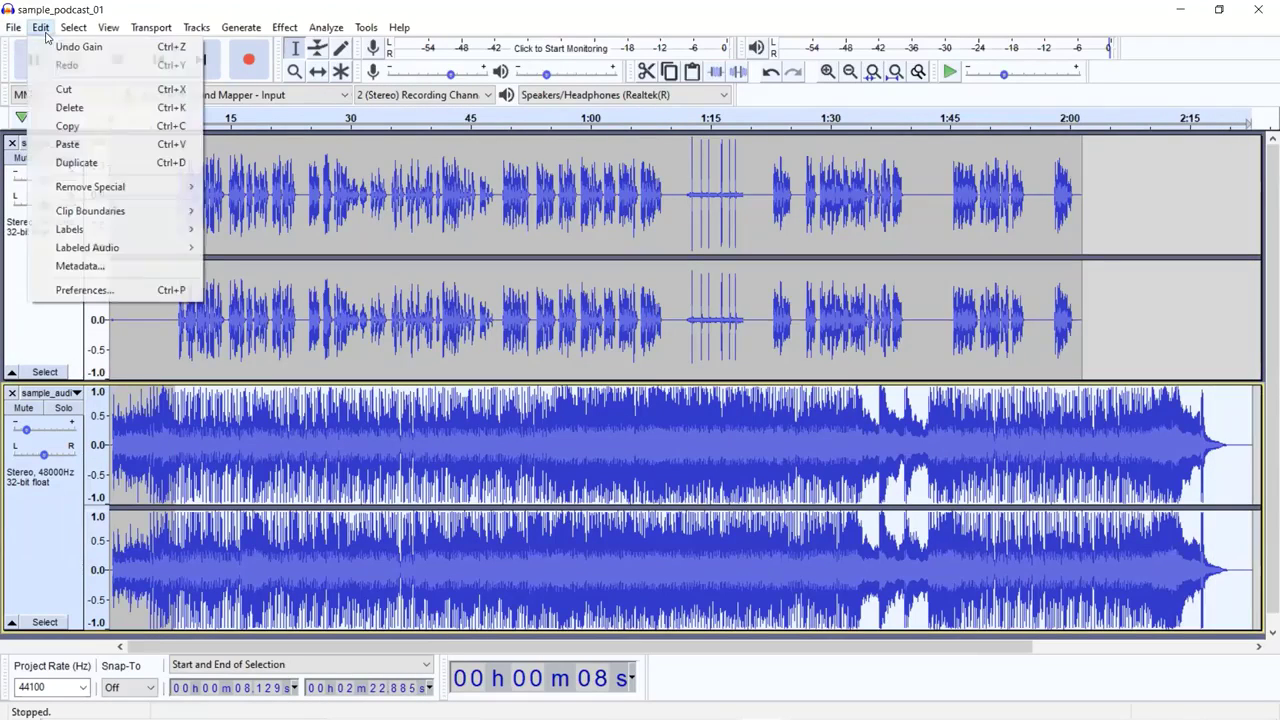
click(60, 88)
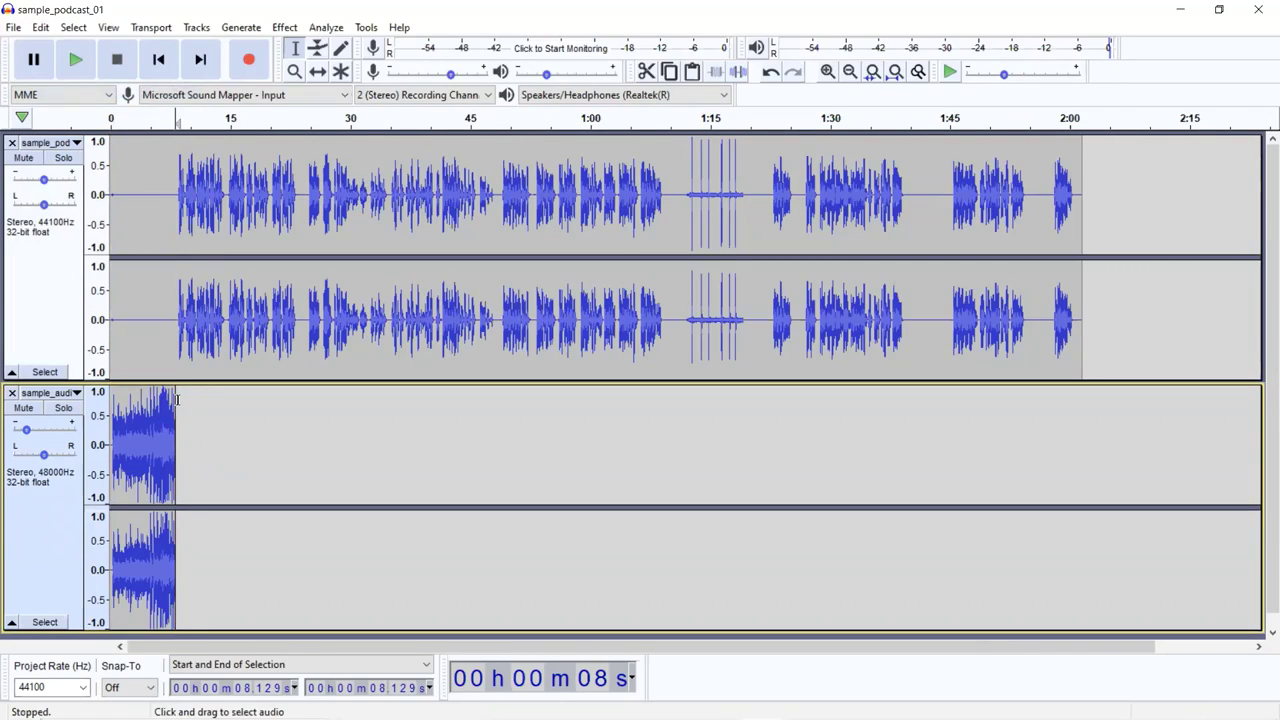
Step: Apply a Fade Out to the latter part of the remaining clip
drag(179, 402, 108, 402)
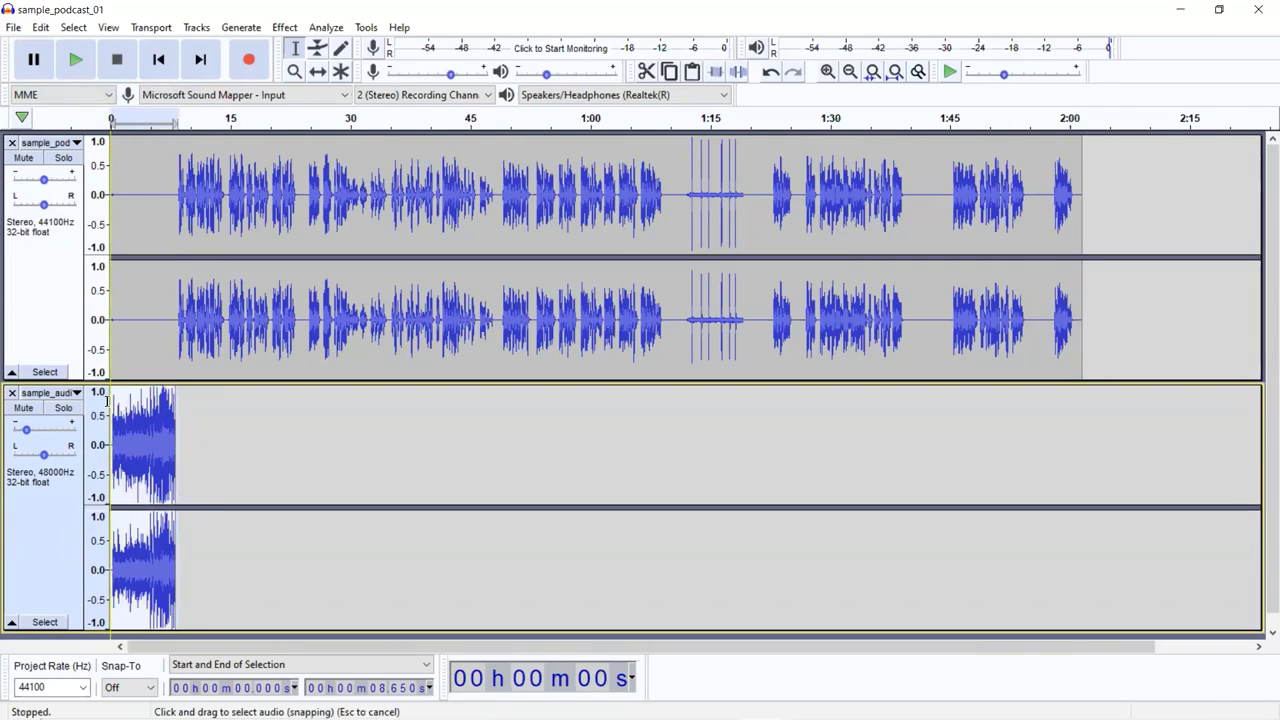
click(190, 27)
mouse_move(284, 30)
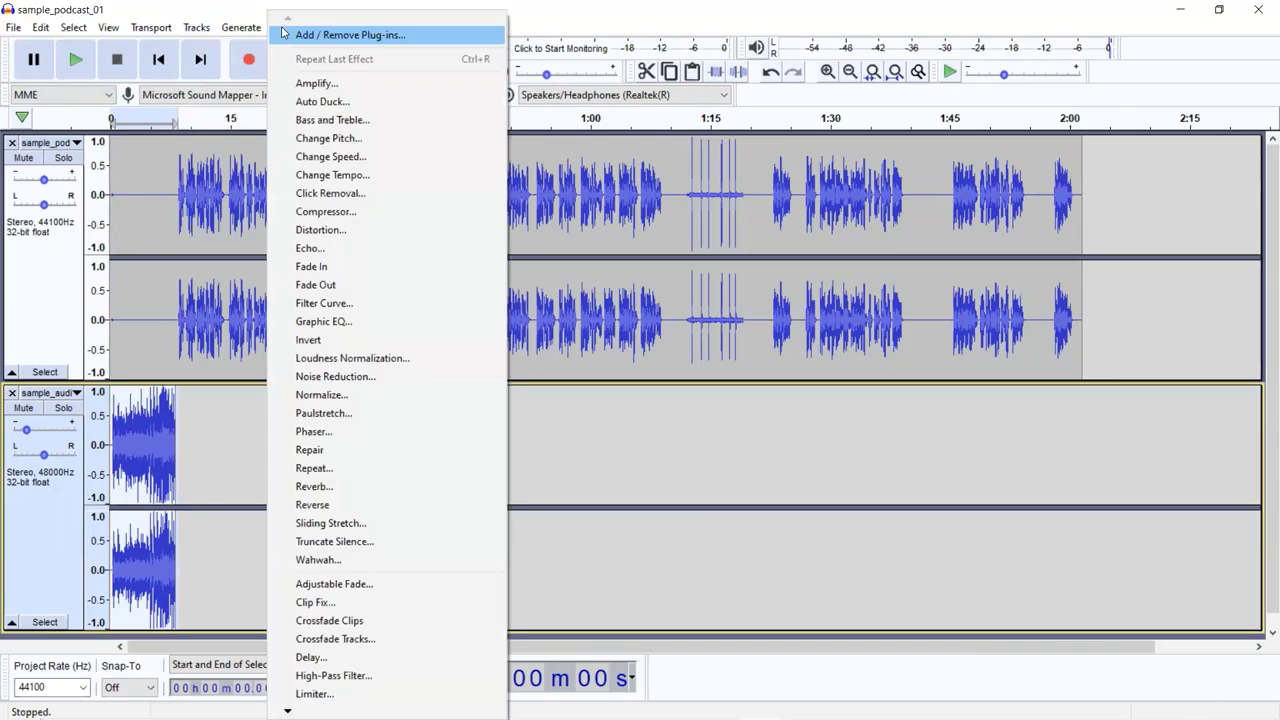
click(357, 286)
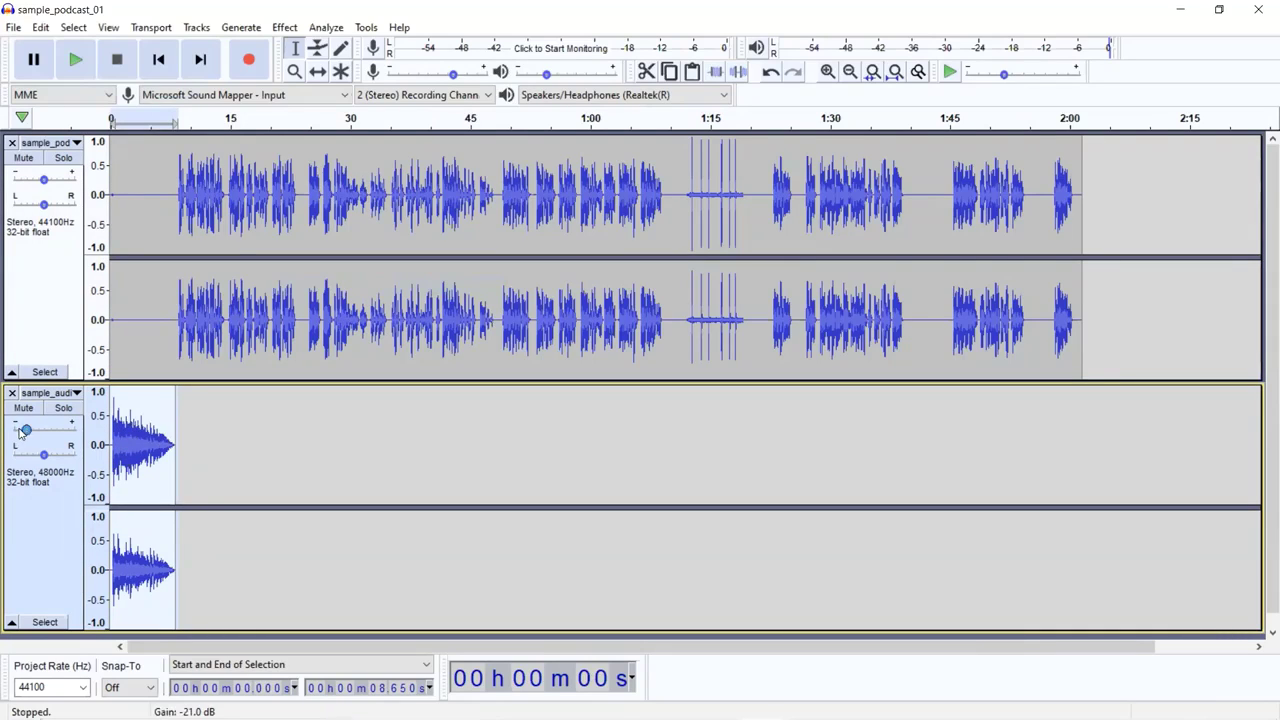
Step: Lower the intro clip's gain to -25 dB and play the mix from the start to check balance
drag(25, 431, 17, 432)
click(114, 362)
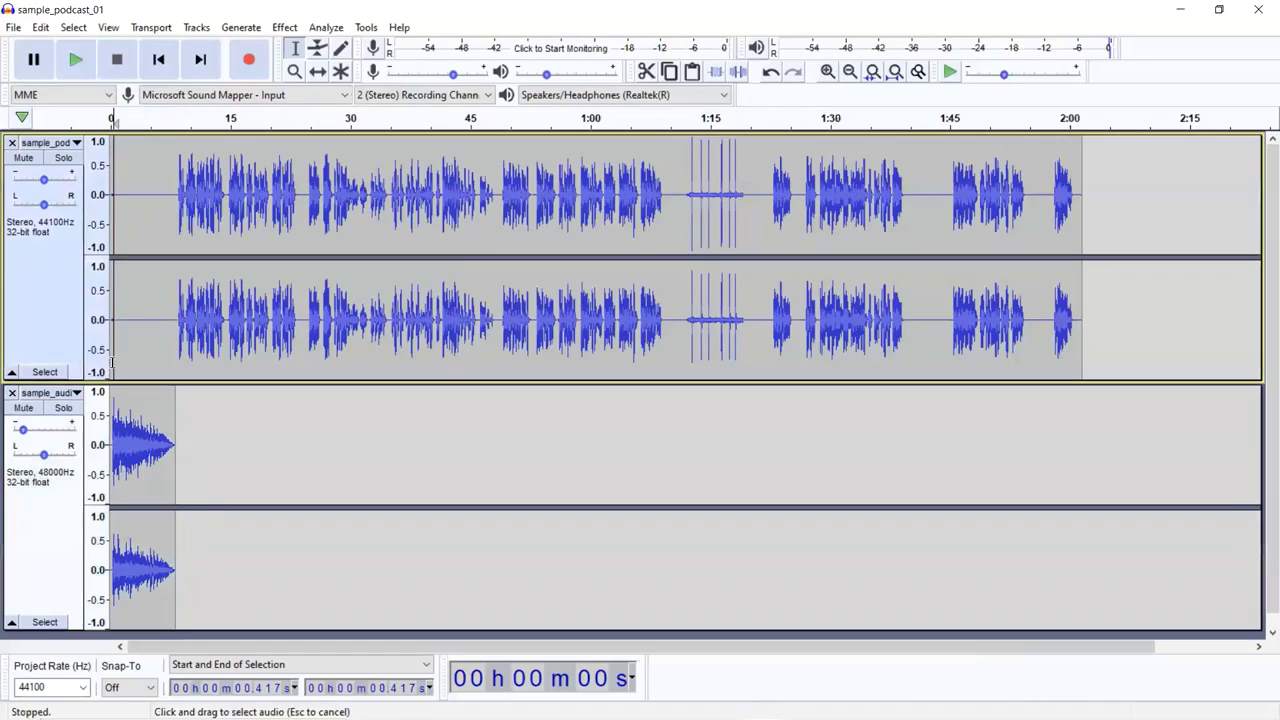
click(75, 60)
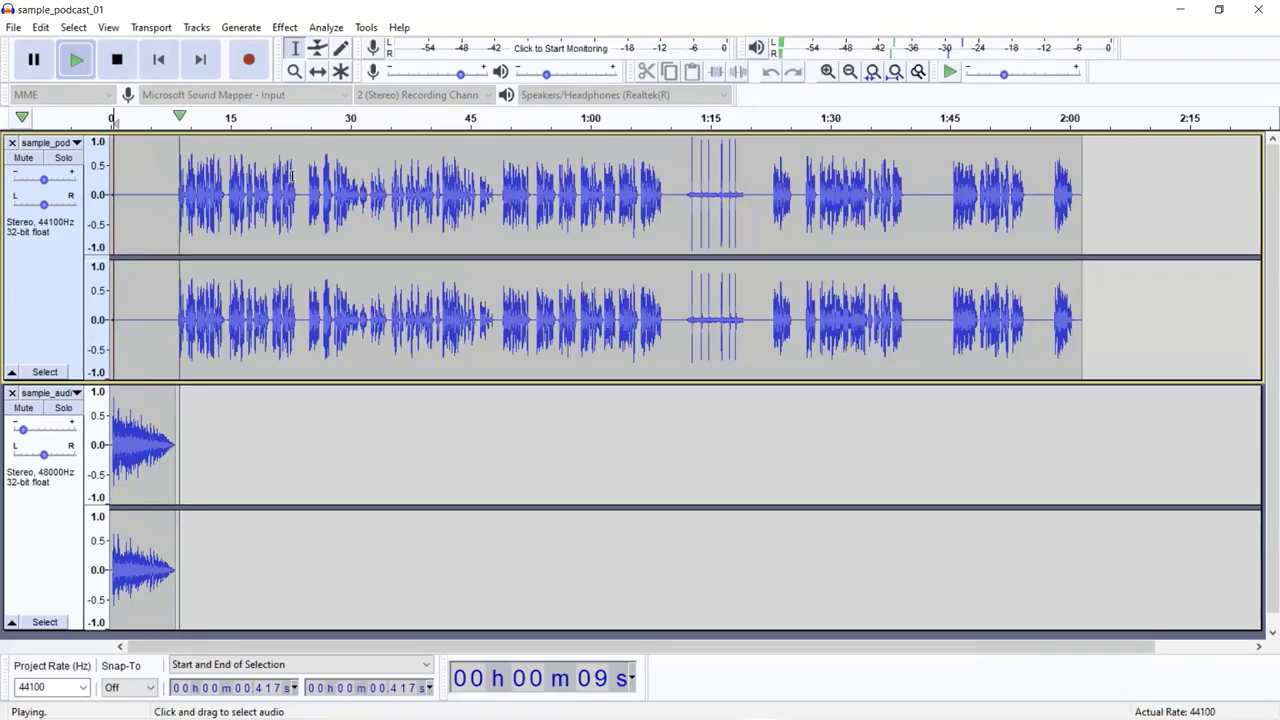
click(122, 68)
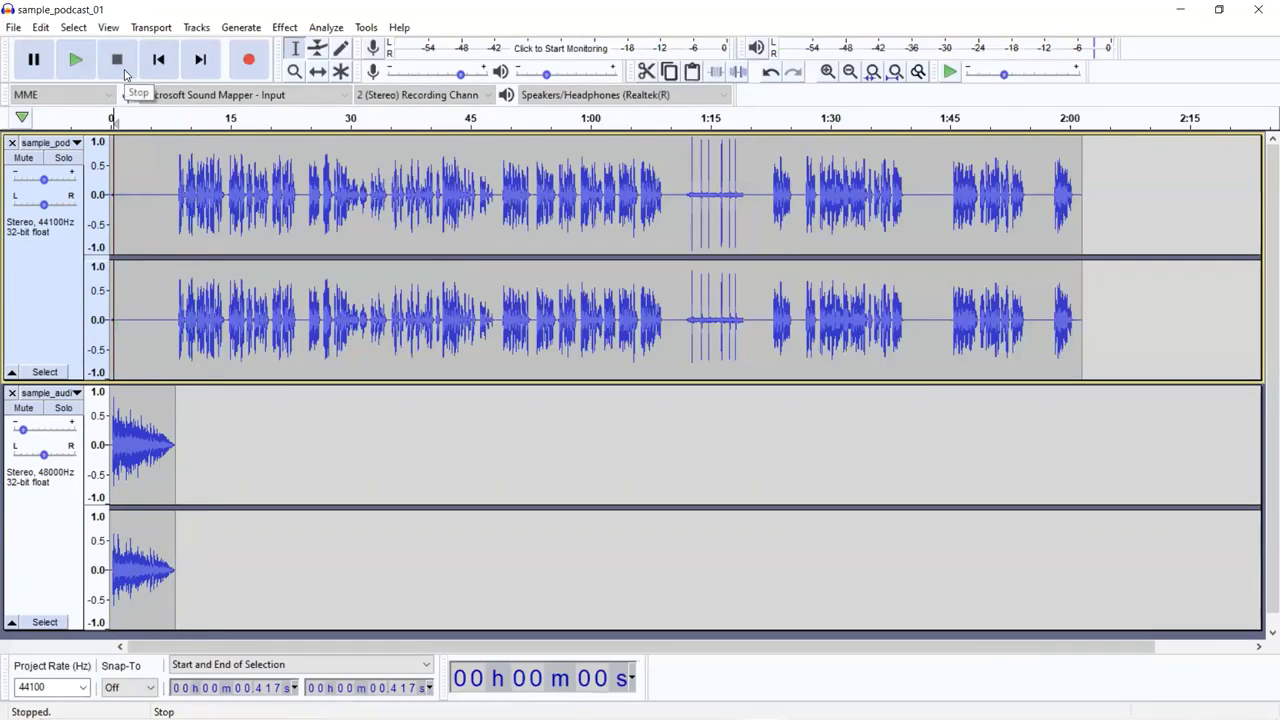
Step: Close the intro track and import sample_audio_02 as a new audio track
click(10, 395)
click(40, 27)
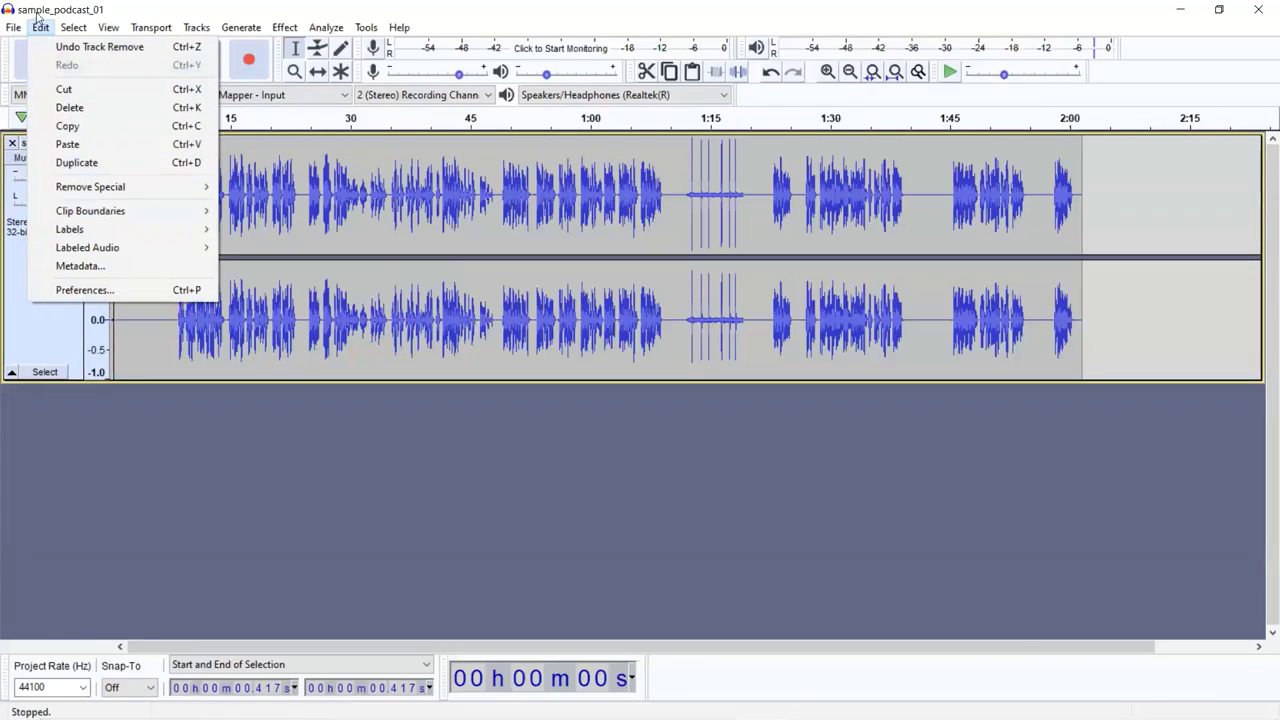
mouse_move(14, 27)
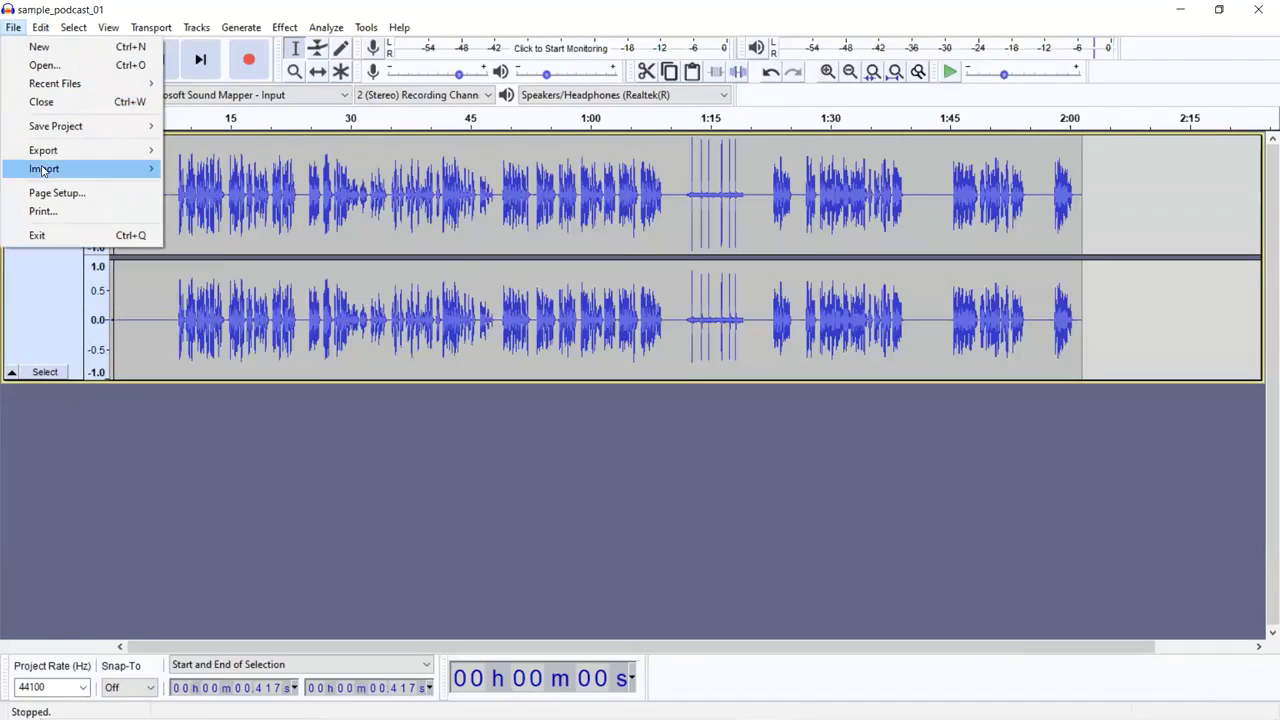
mouse_move(60, 168)
click(205, 168)
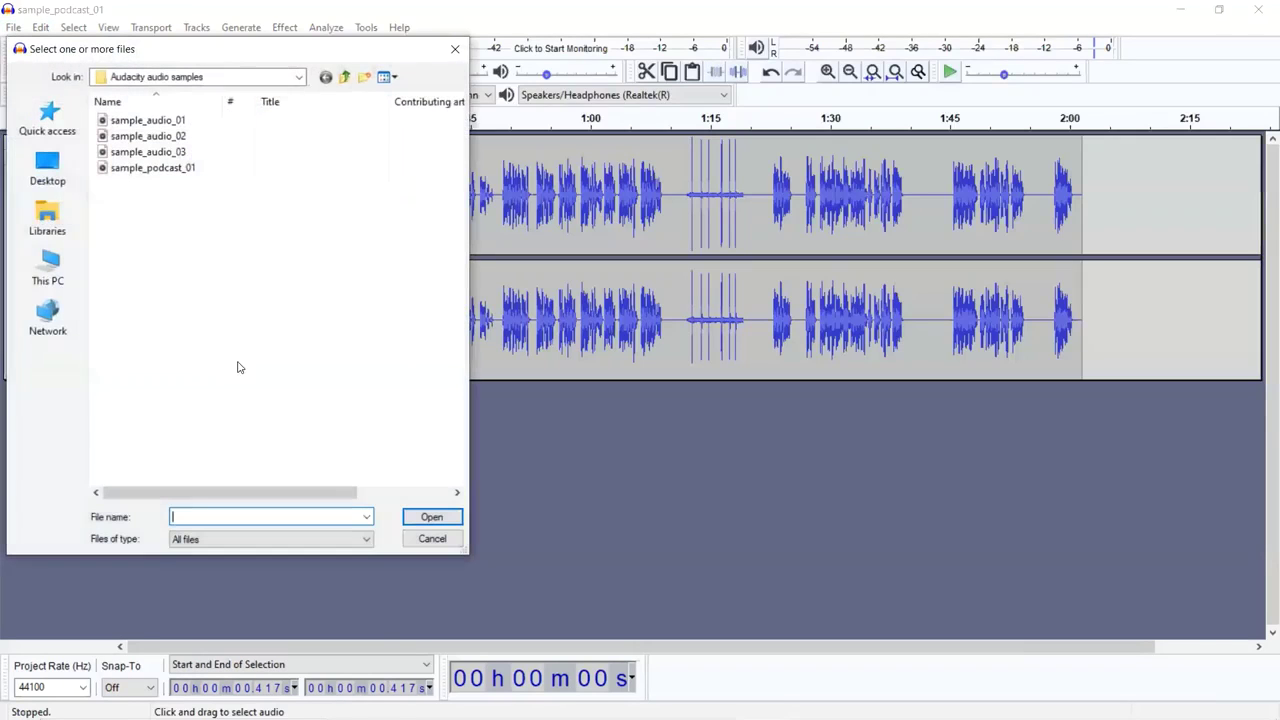
double_click(180, 136)
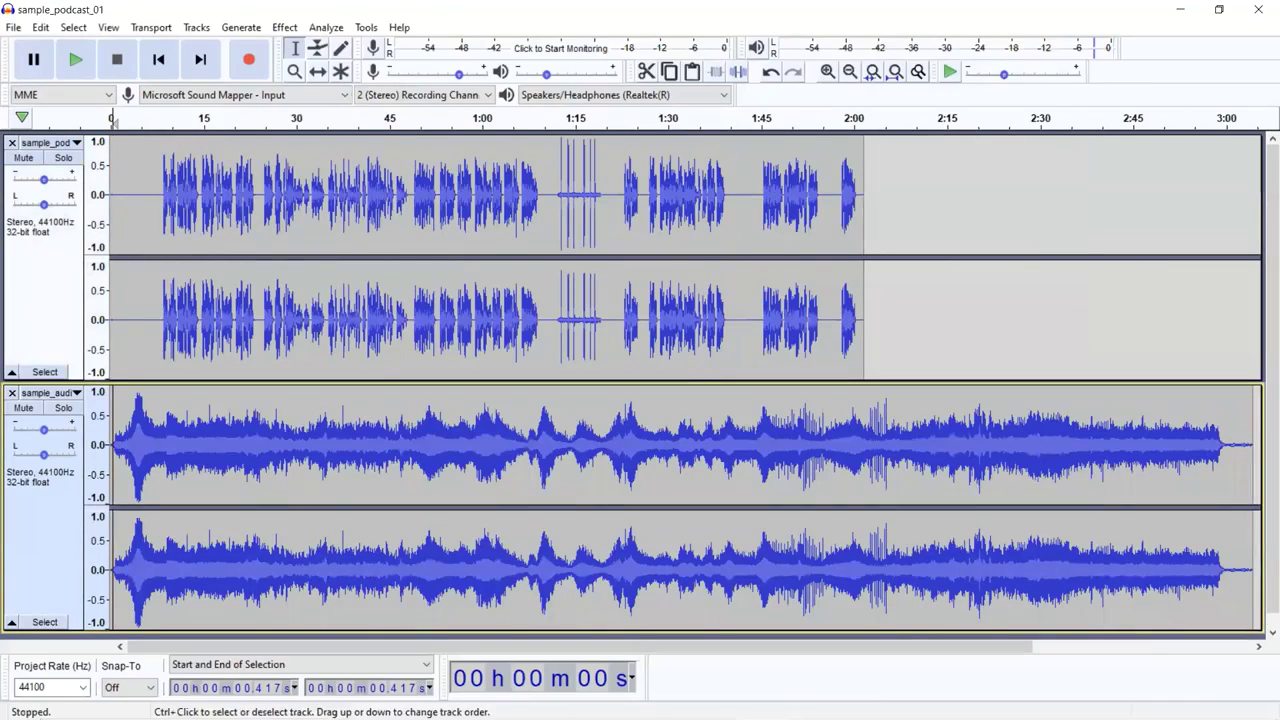
Step: Lower sample_audio_02's gain to -14 dB and play the mix to check it
mouse_move(43, 429)
mouse_down()
mouse_move(10, 436)
mouse_move(23, 430)
mouse_up()
click(86, 67)
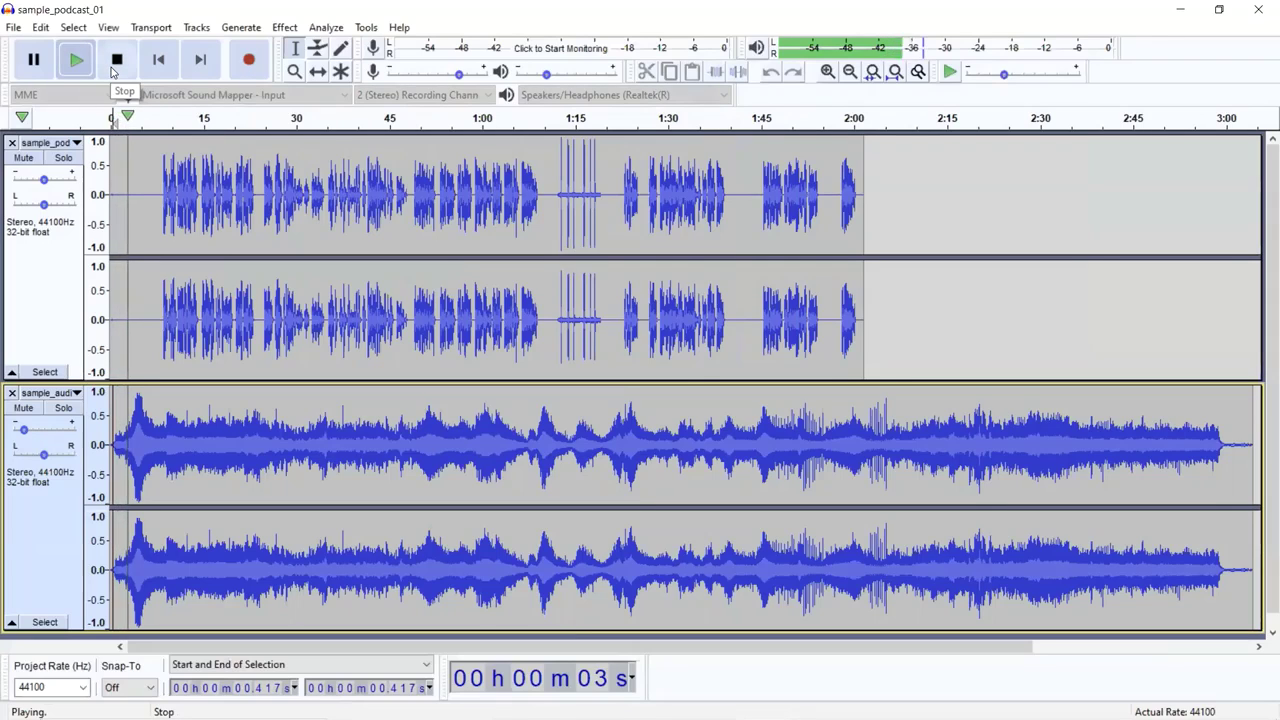
click(116, 62)
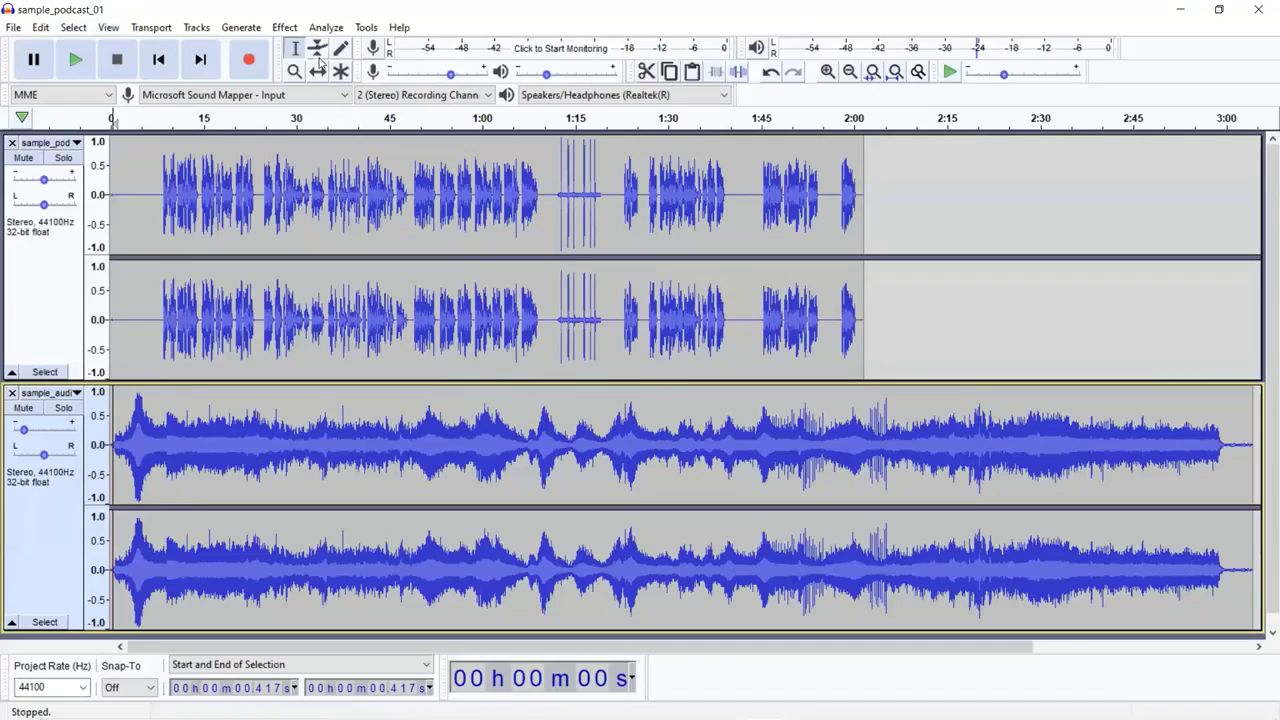
Step: Cut sample_audio_02 from about 0:19 to the end, keeping its first 19.5 seconds
drag(231, 407, 1101, 466)
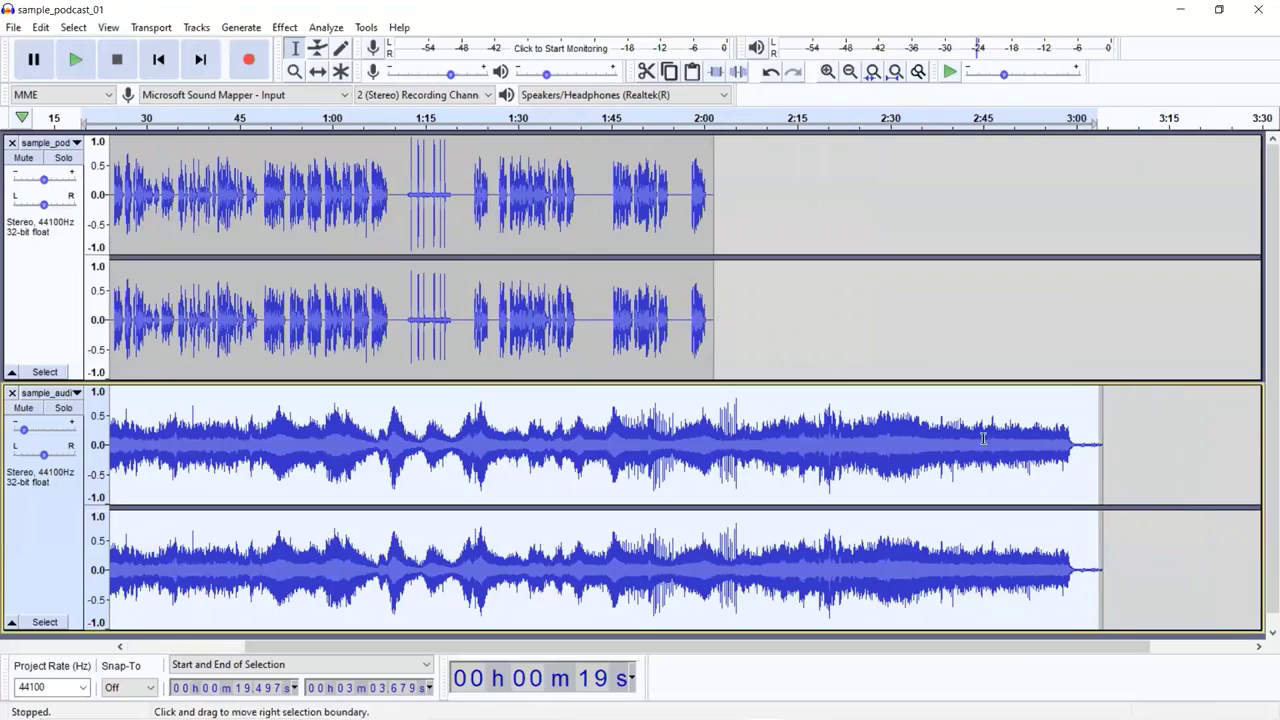
click(39, 28)
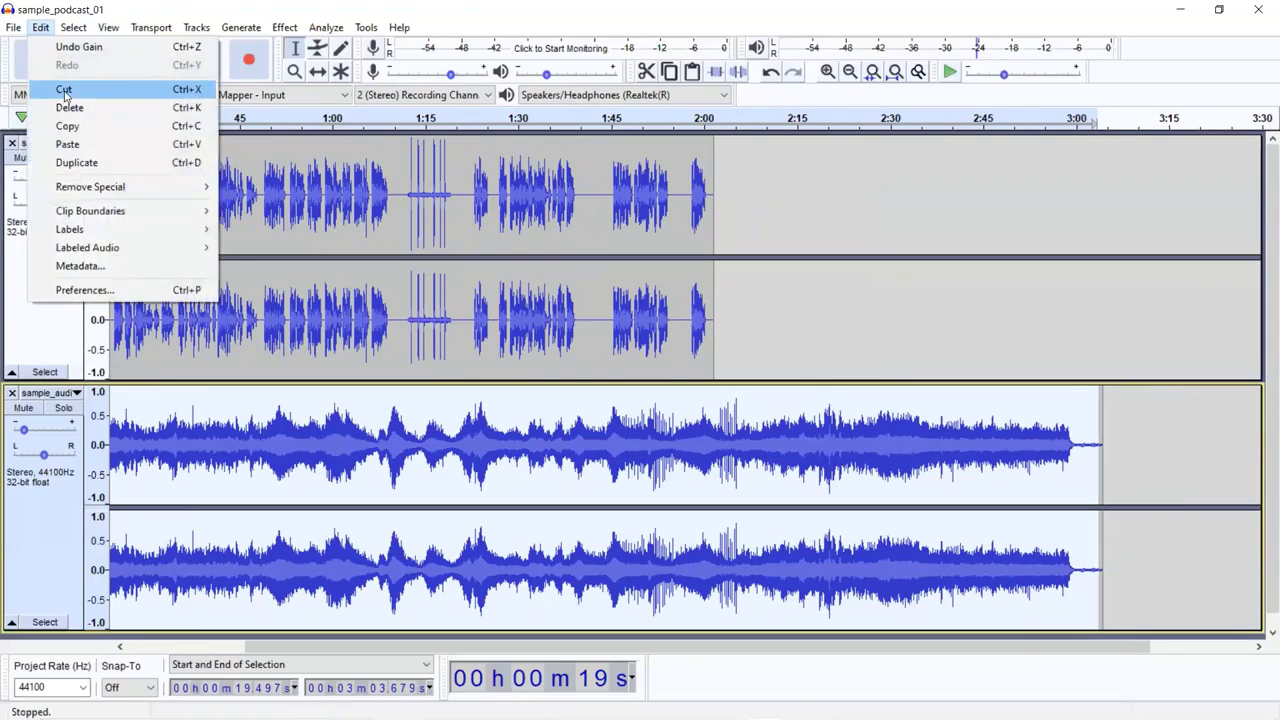
click(62, 88)
Step: Time-shift the sample_audio_02 clip to start near 0:30, then add the voice track to the selection
drag(280, 646, 158, 646)
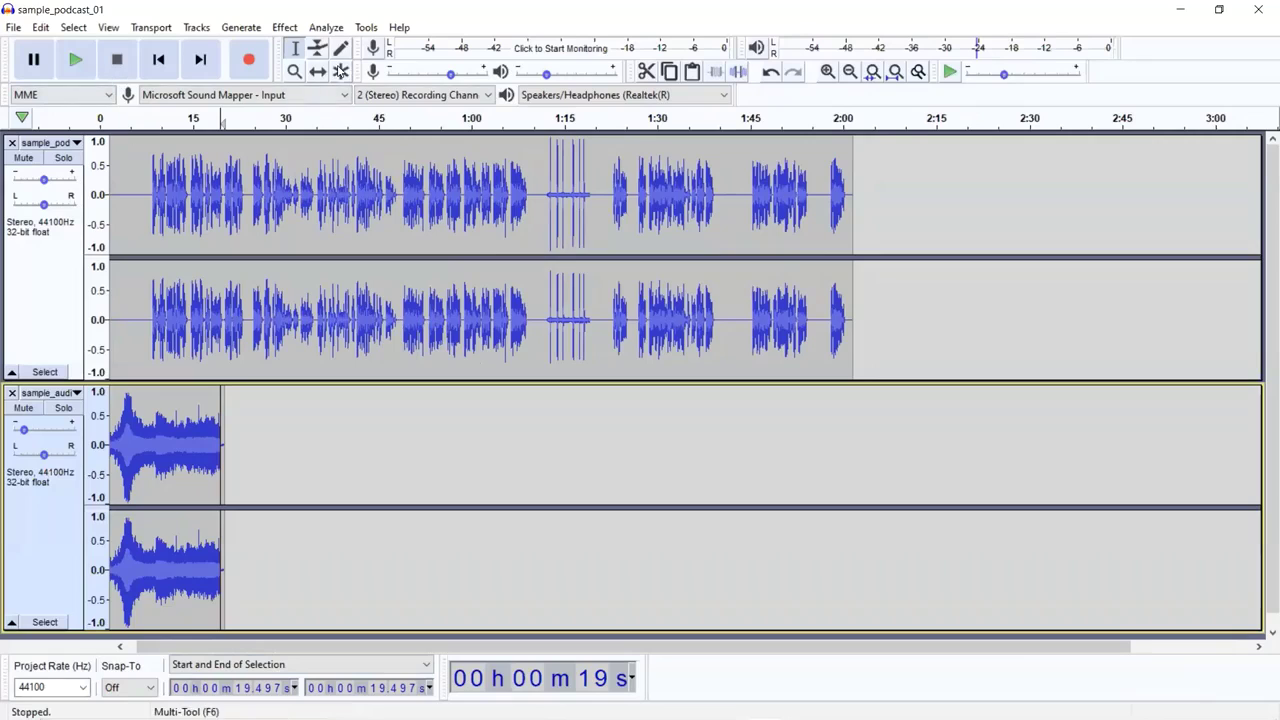
click(317, 71)
drag(175, 412, 358, 397)
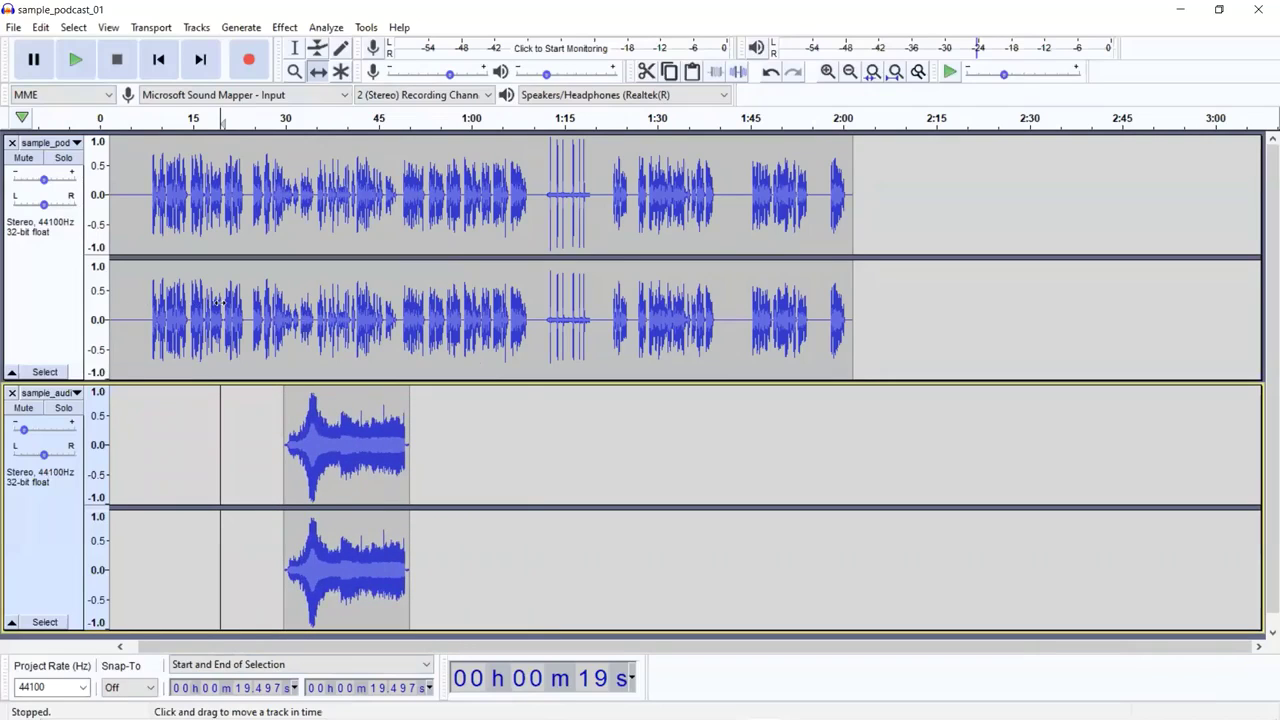
key(ctrl+shift+k)
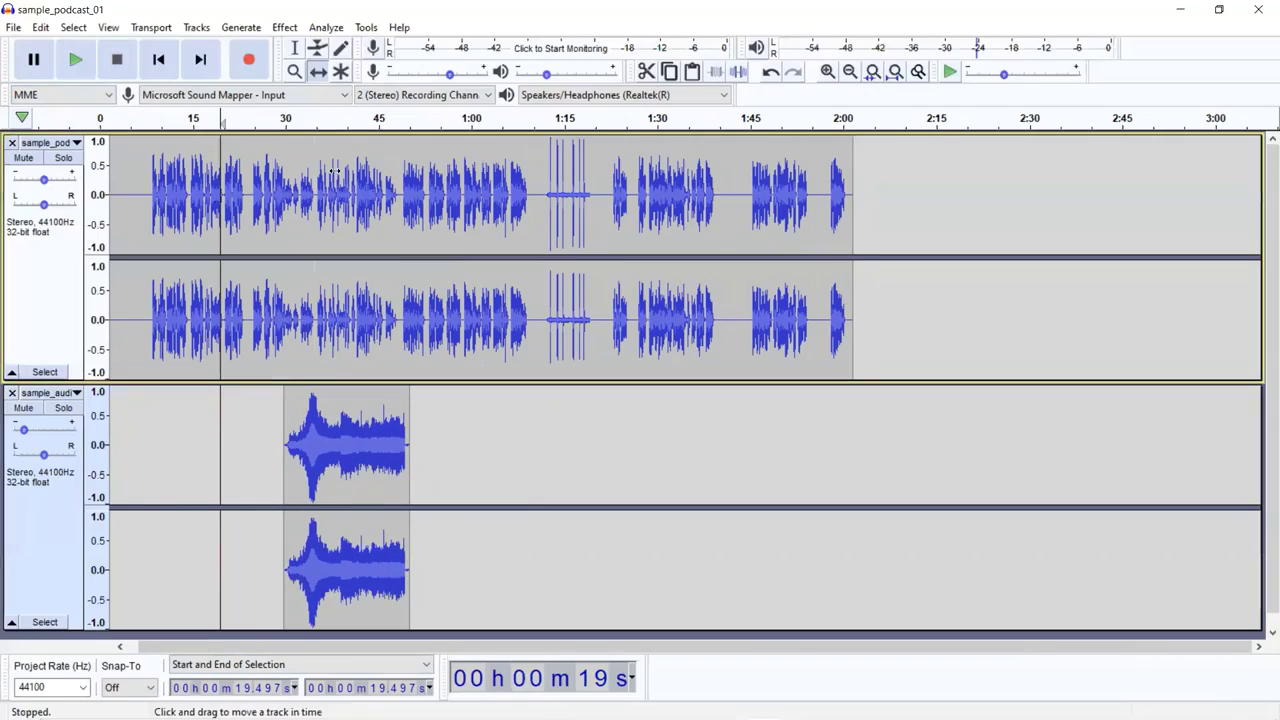
Step: Turn the voice track's gain down to about -11 dB while both tracks play
click(78, 62)
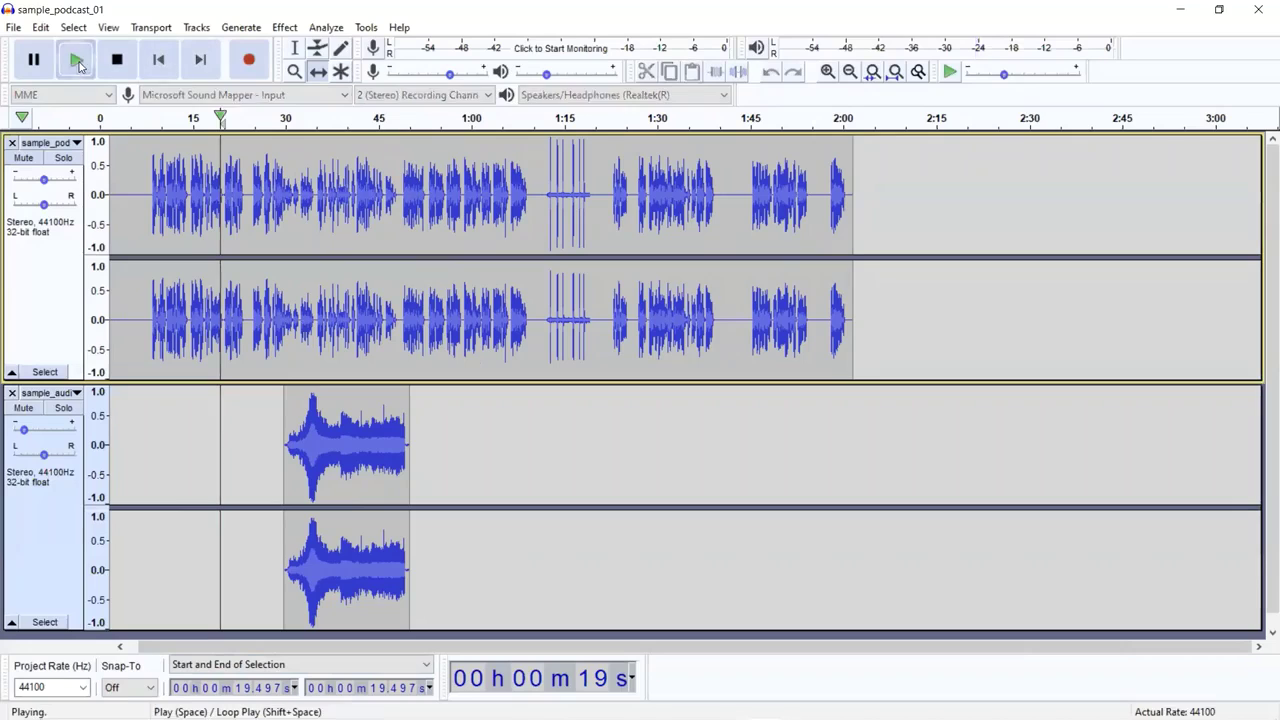
drag(52, 181, 40, 180)
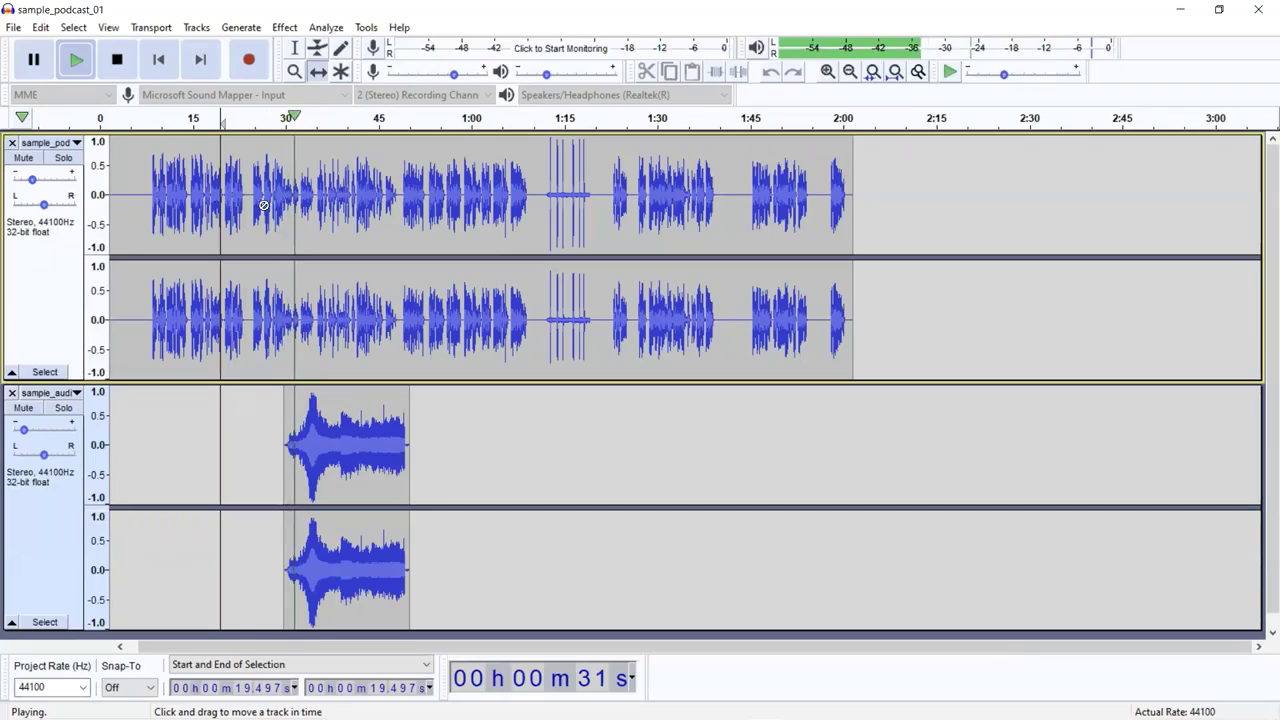
click(116, 61)
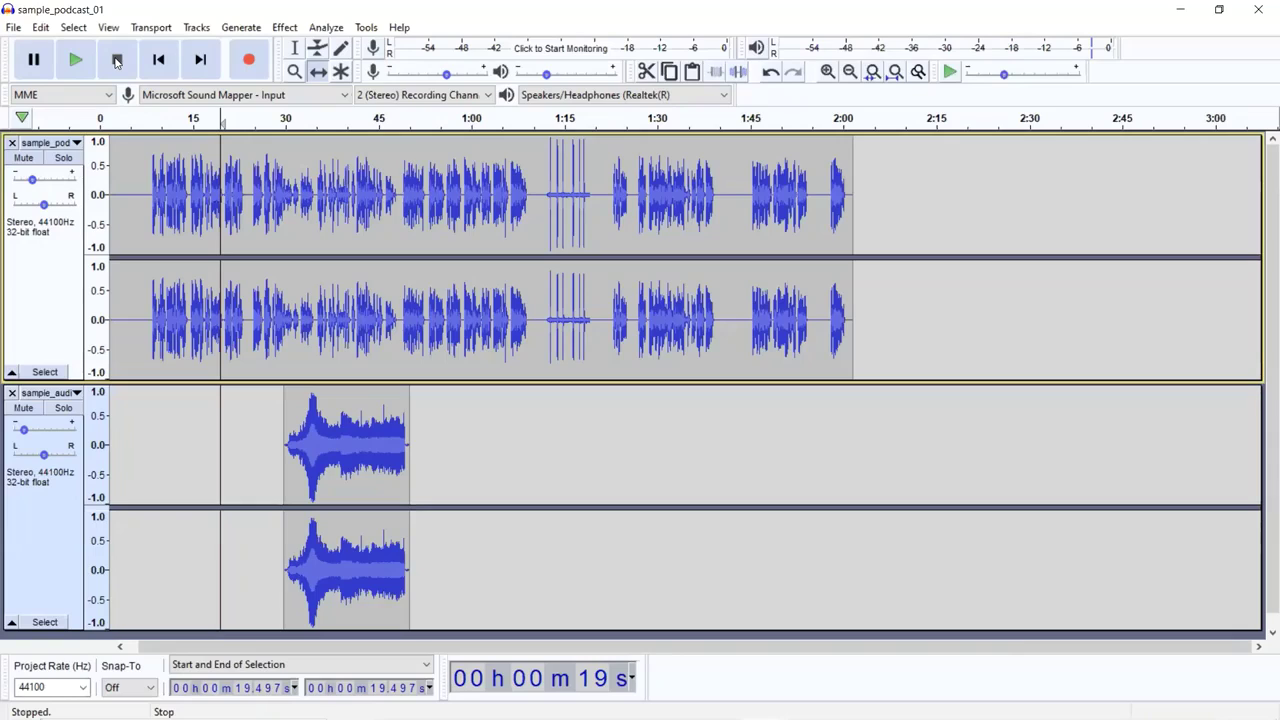
Step: Close the sample_audio_02 track and zoom in several times on the voice waveform
click(11, 394)
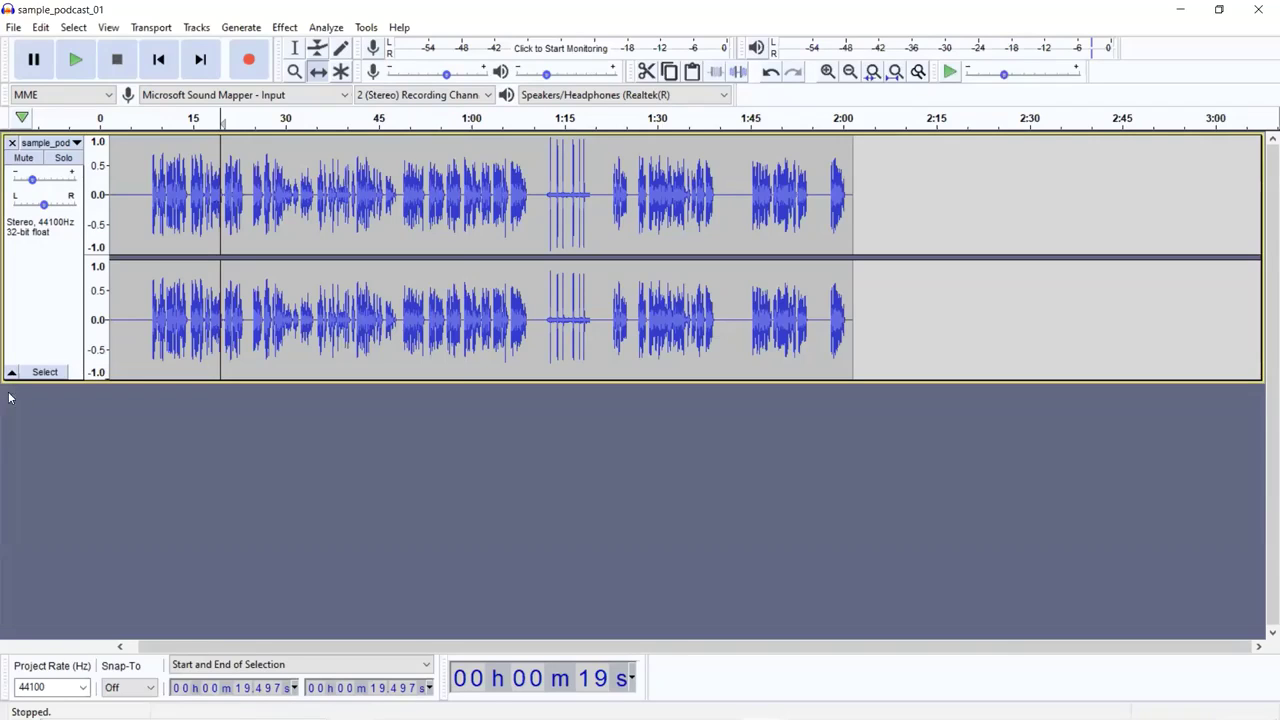
click(296, 75)
click(323, 175)
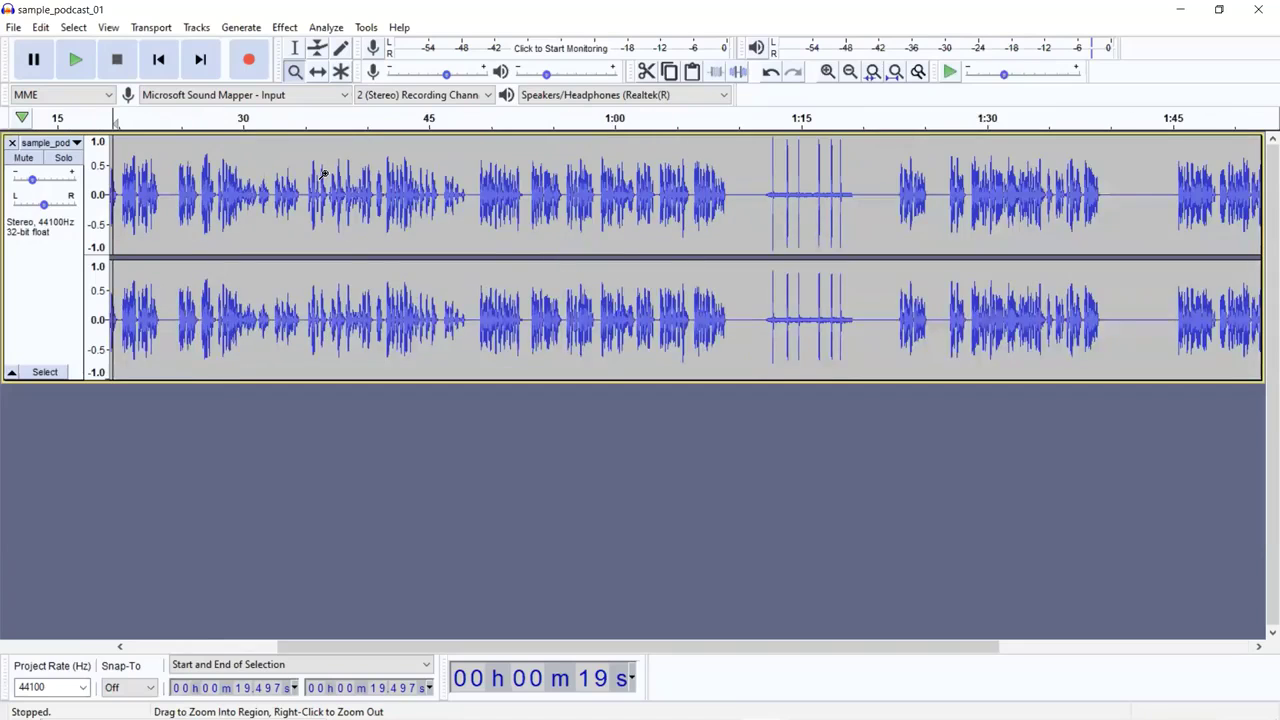
click(477, 163)
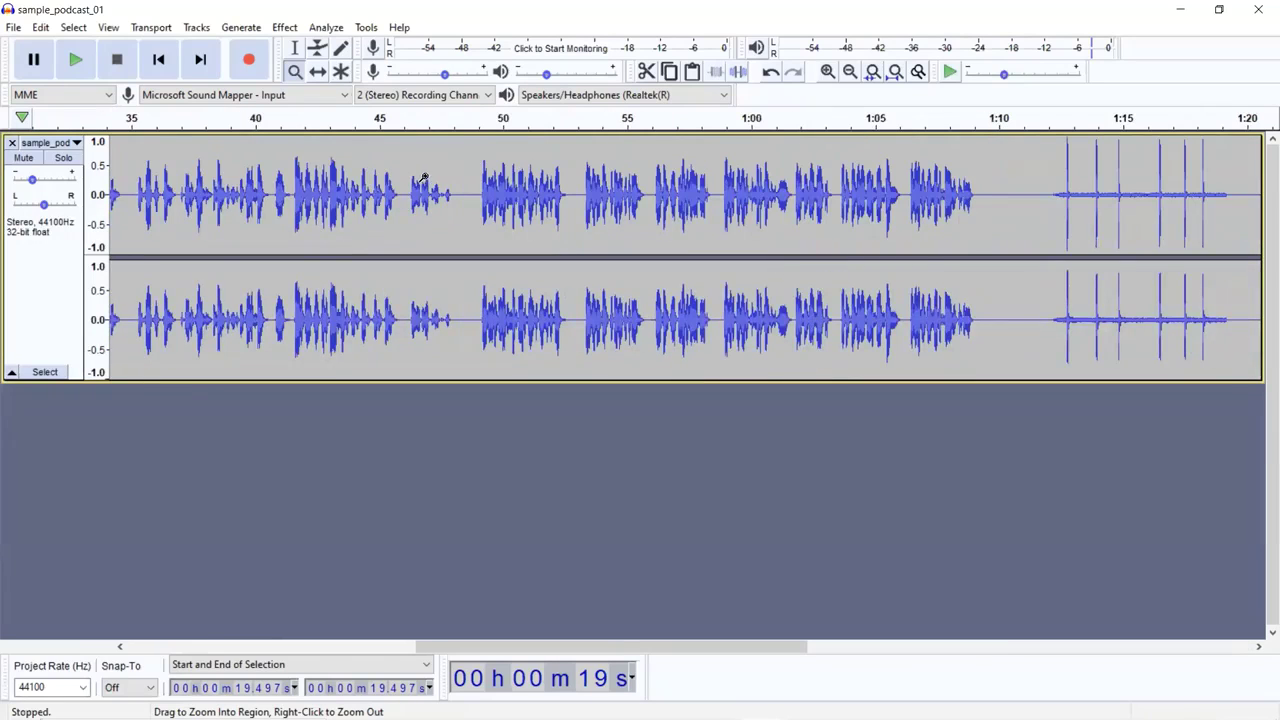
click(397, 142)
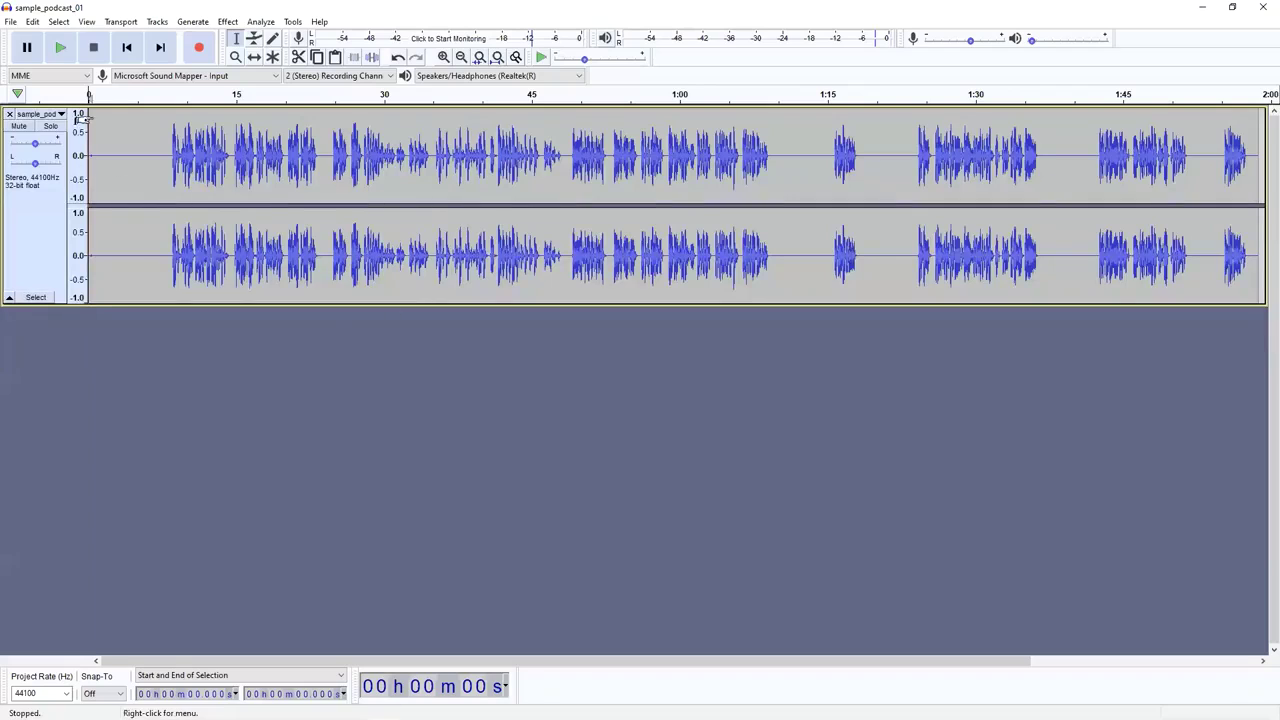
Step: Select the silent opening seconds and capture them with Get Noise Profile in Noise Reduction
drag(92, 113, 167, 145)
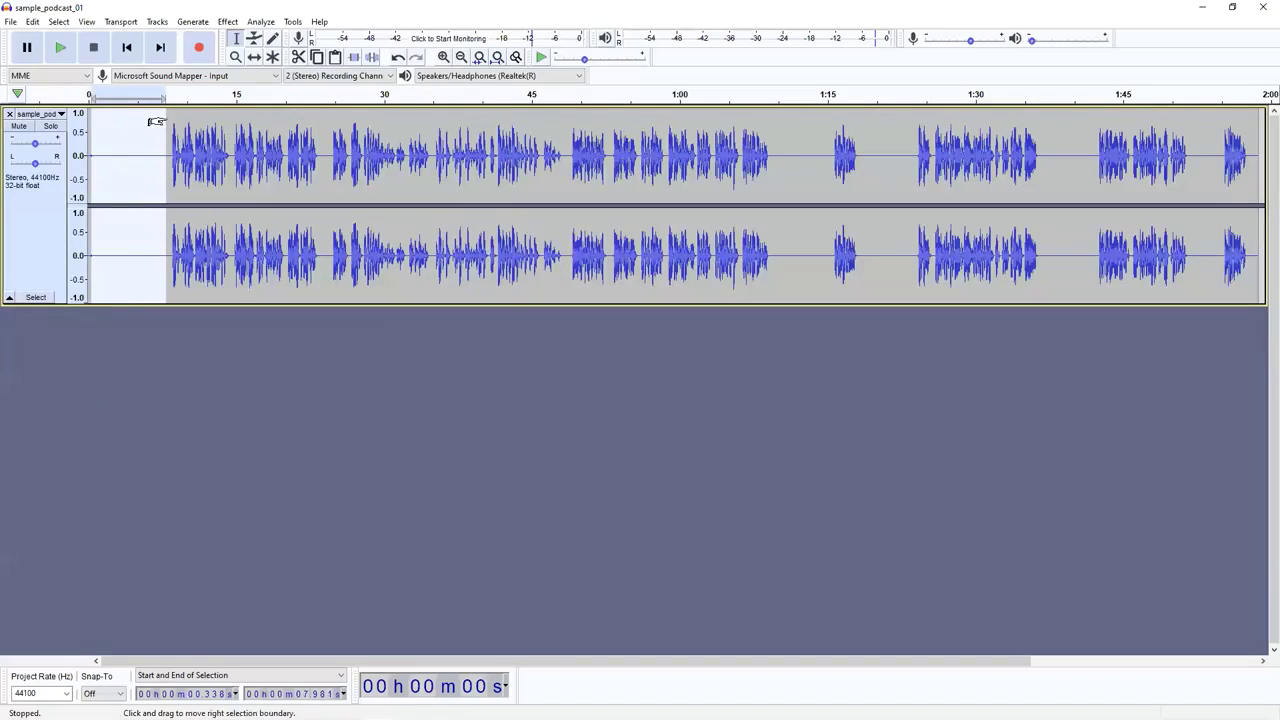
click(234, 23)
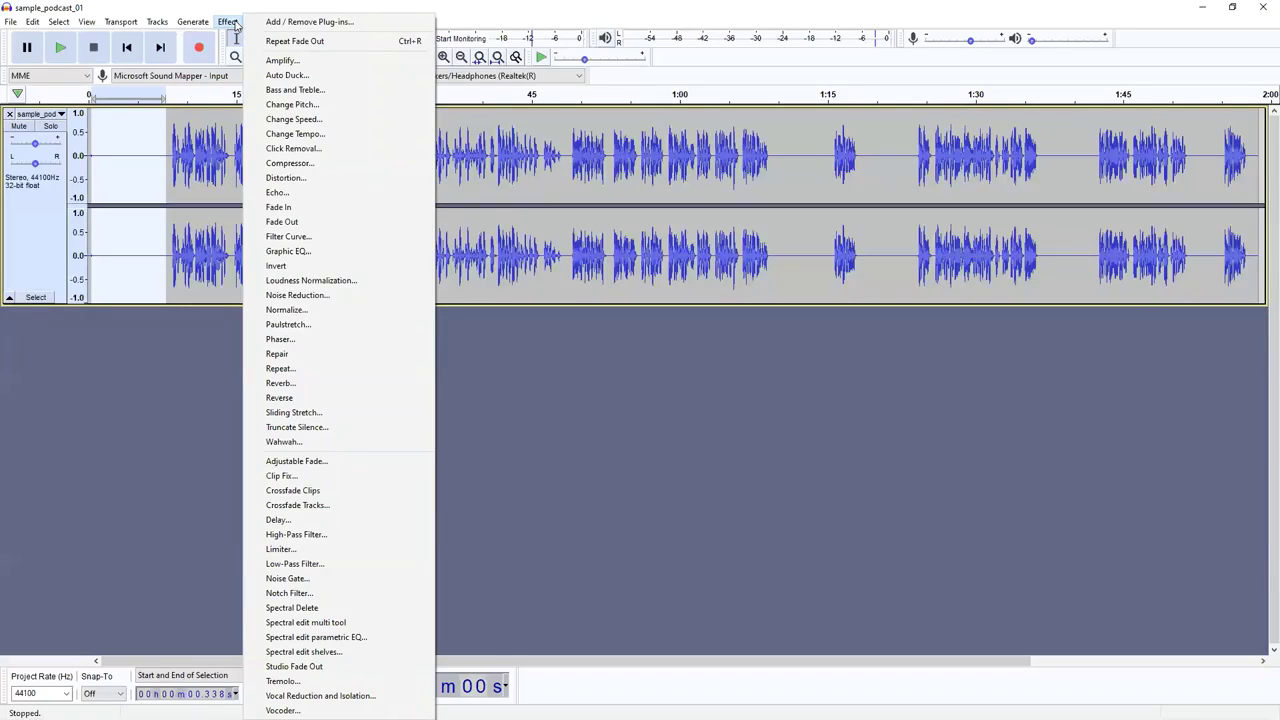
click(307, 296)
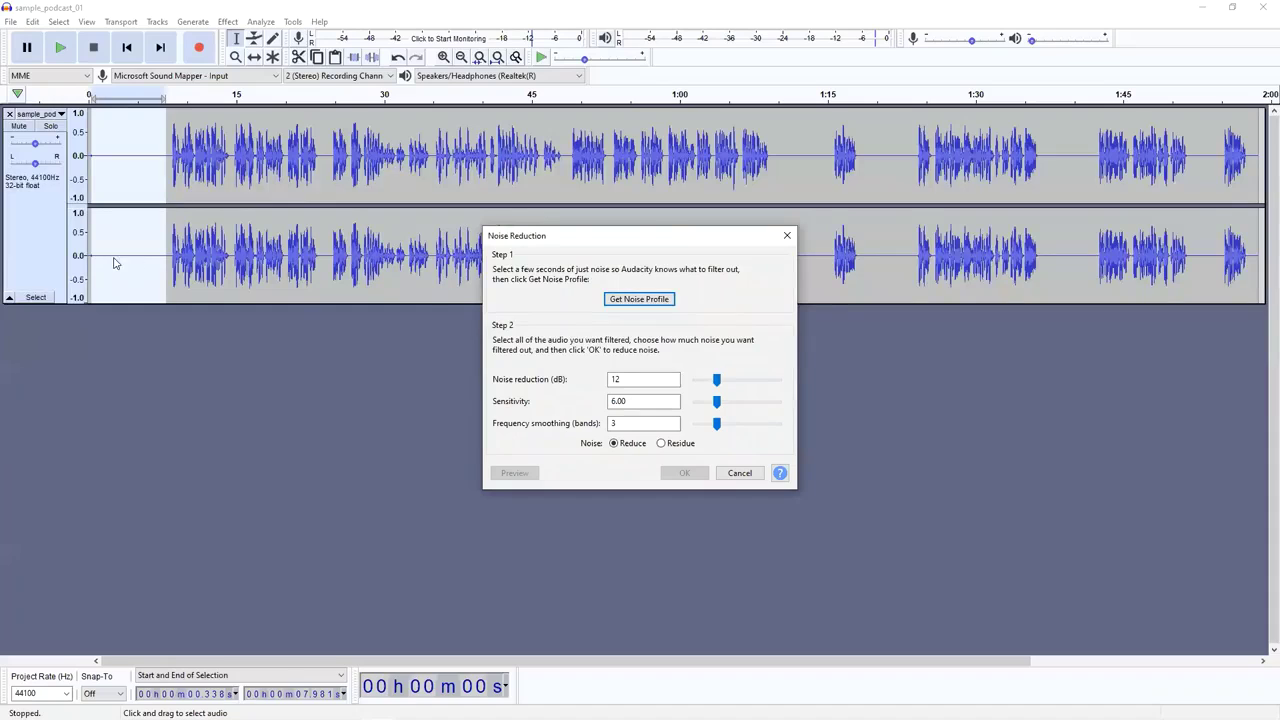
click(617, 297)
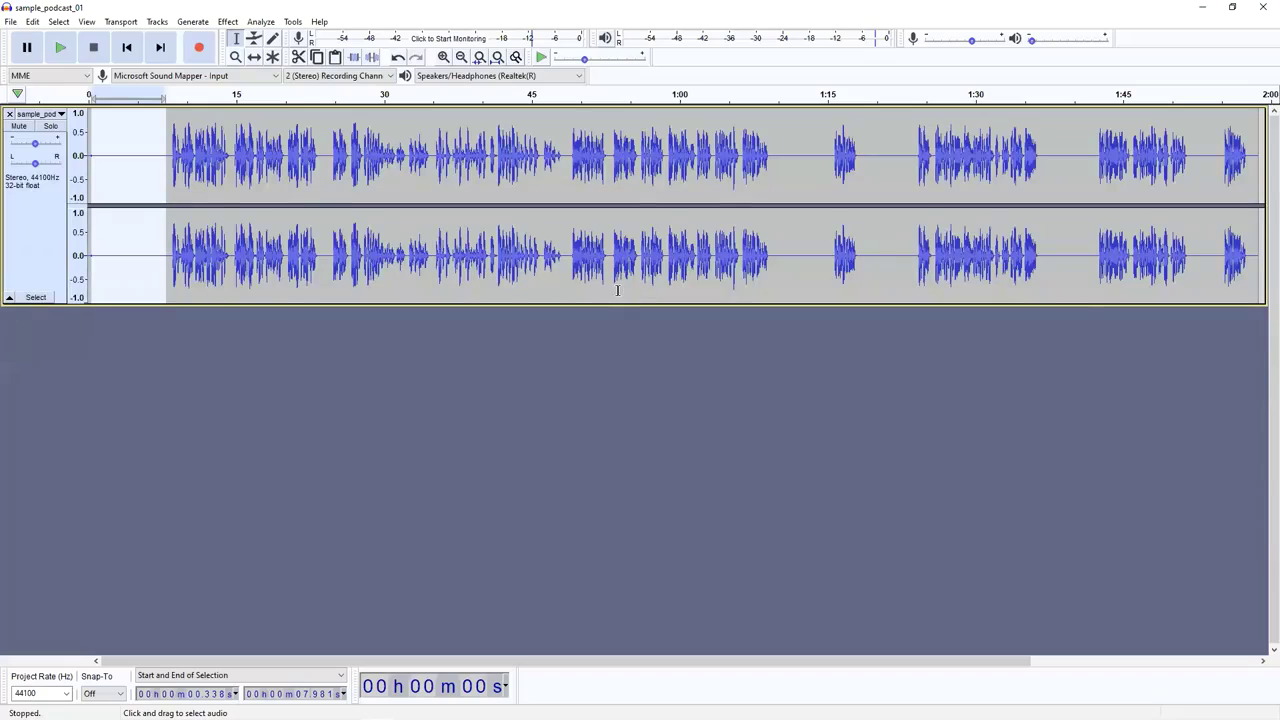
Step: Apply Noise Reduction to the speech from about 5.7 s to the end, then reopen Noise Reduction
drag(144, 177, 1087, 232)
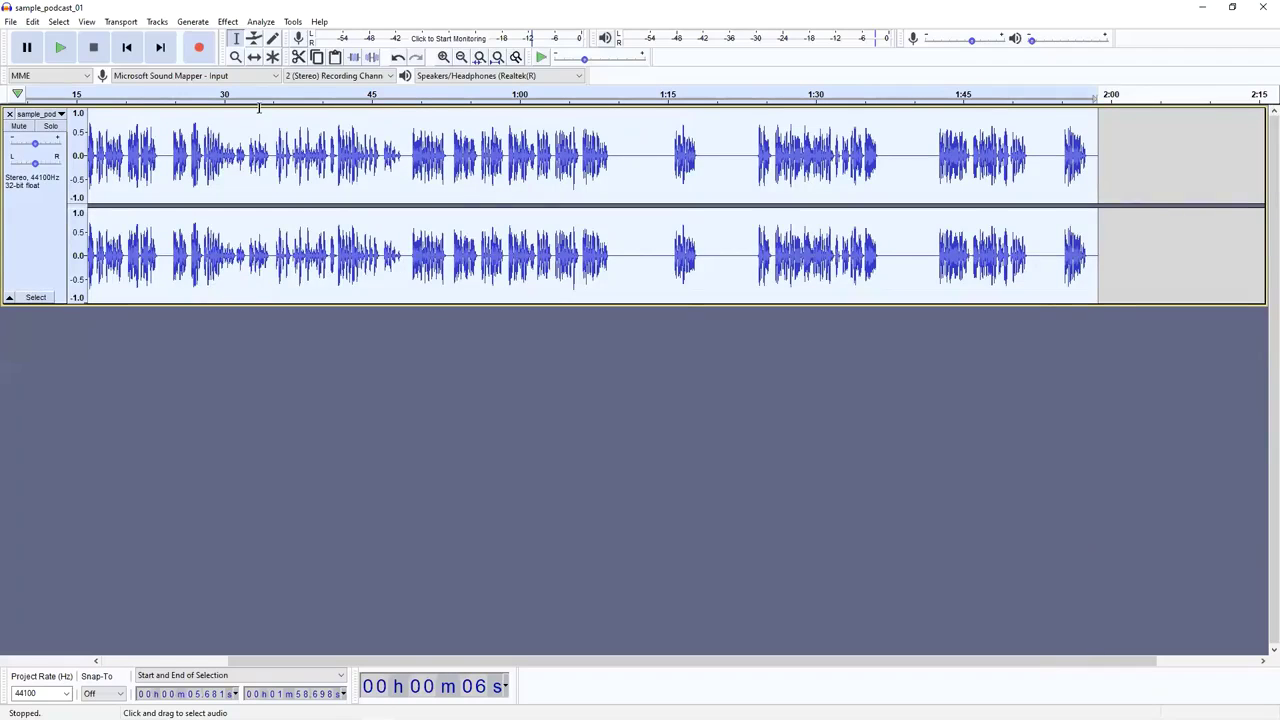
click(228, 23)
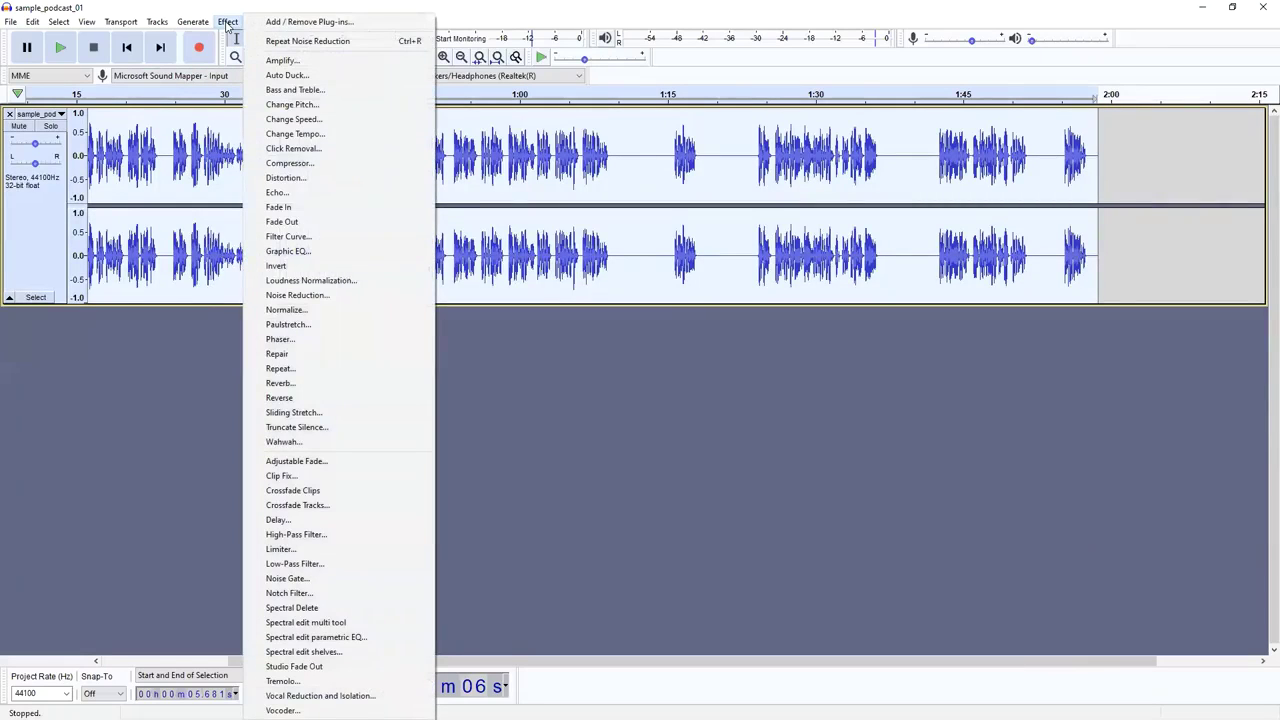
click(331, 296)
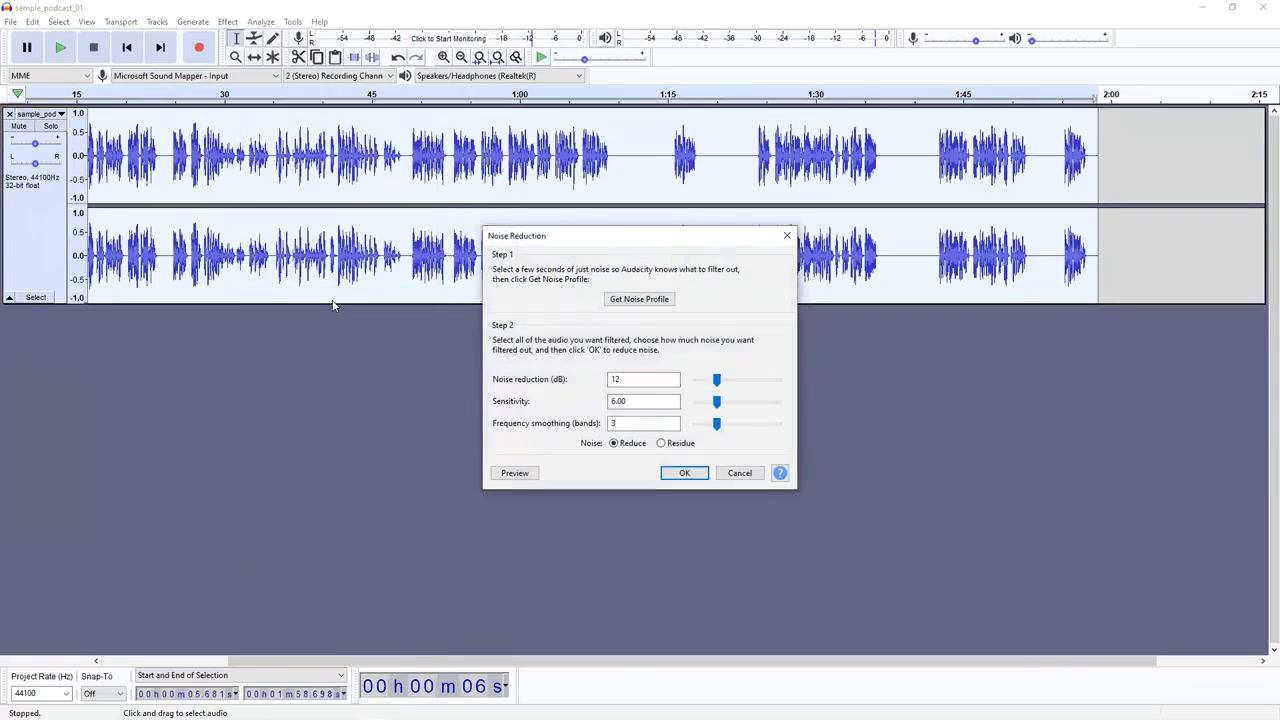
click(683, 474)
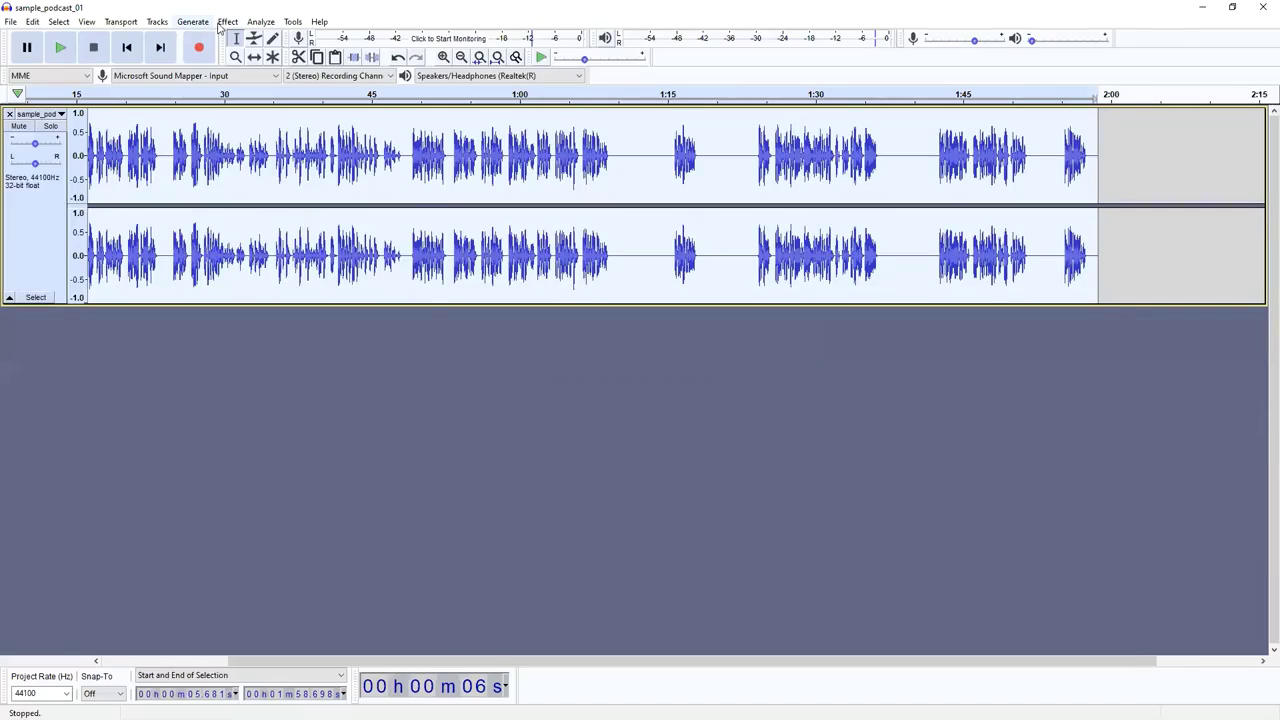
click(227, 22)
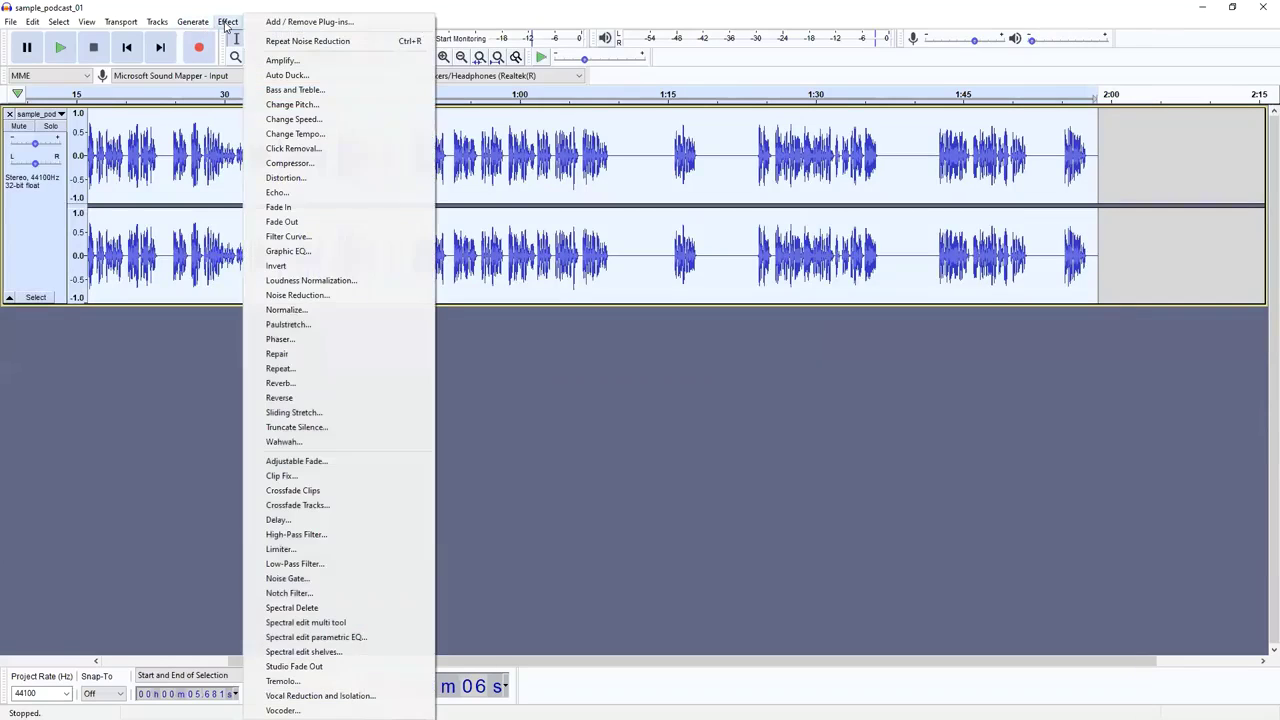
click(320, 295)
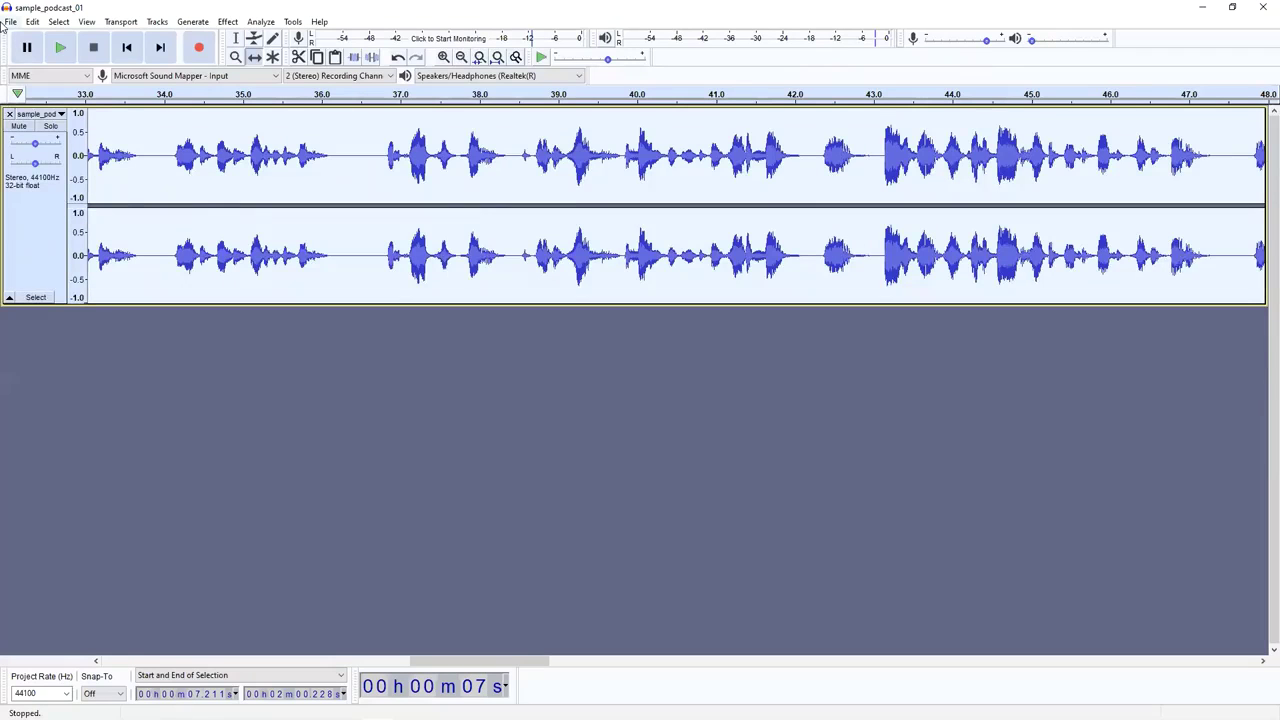
Step: Export the project as MP3 named sample_podcast_01b, reaching the Edit Metadata Tags dialog
click(9, 22)
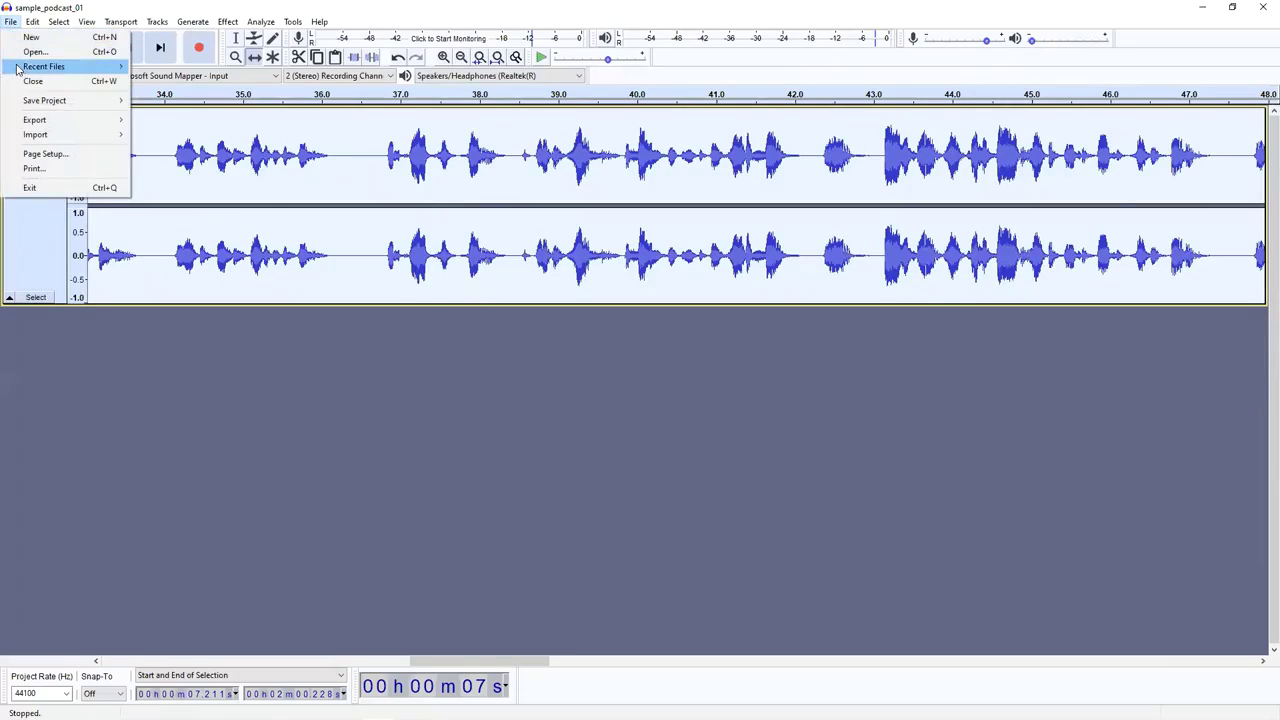
mouse_move(36, 119)
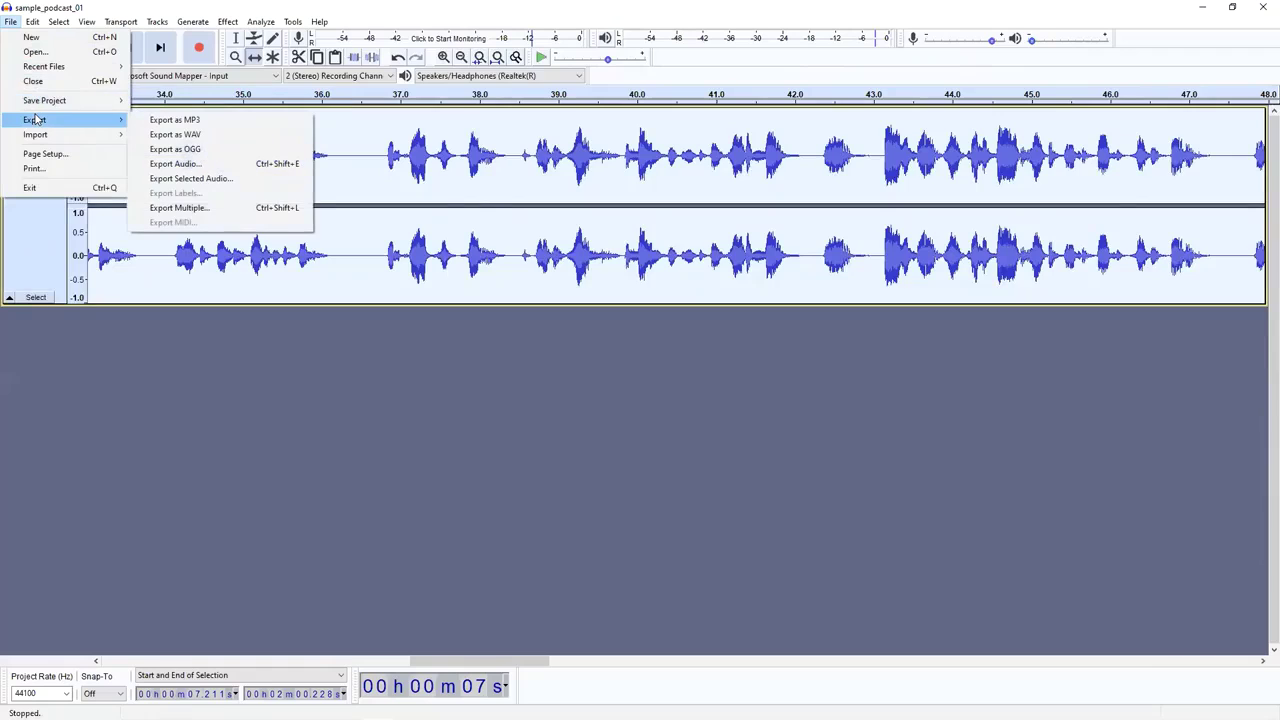
click(168, 121)
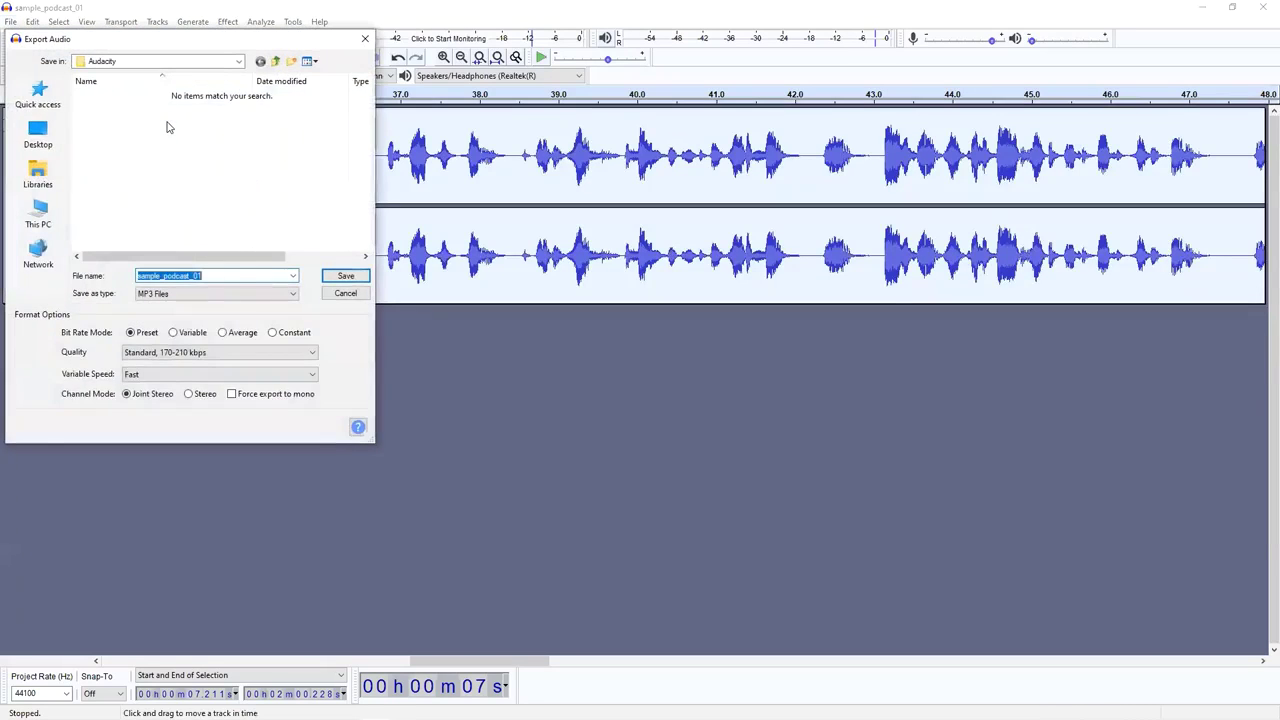
click(207, 273)
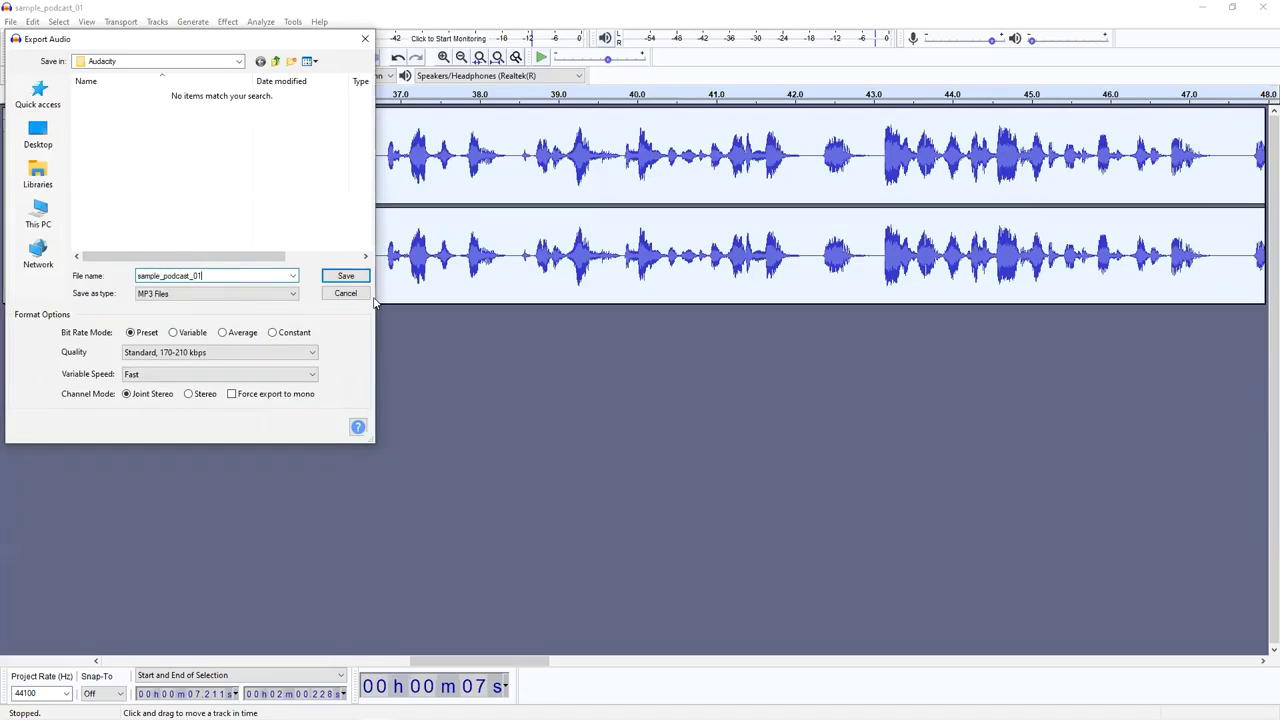
text(b)
click(350, 278)
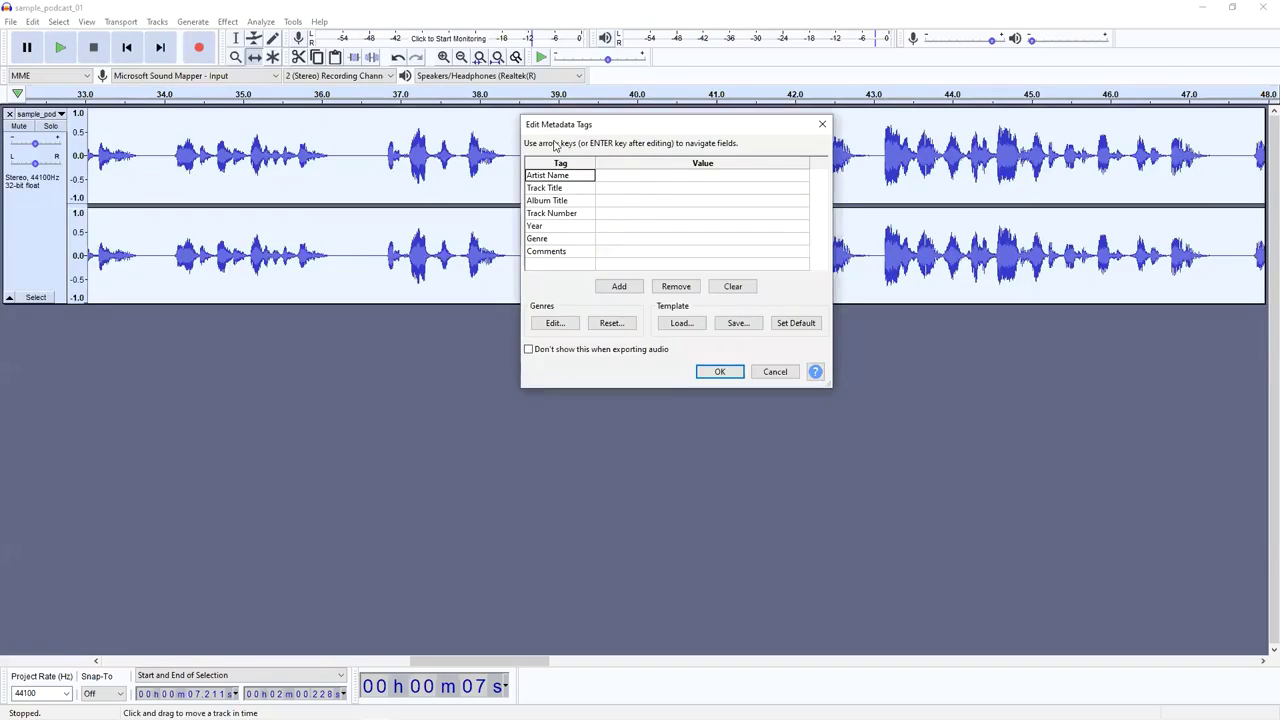
Step: Step through the Artist Name, Track Title and Album Title tag cells, leaving all three empty
click(624, 180)
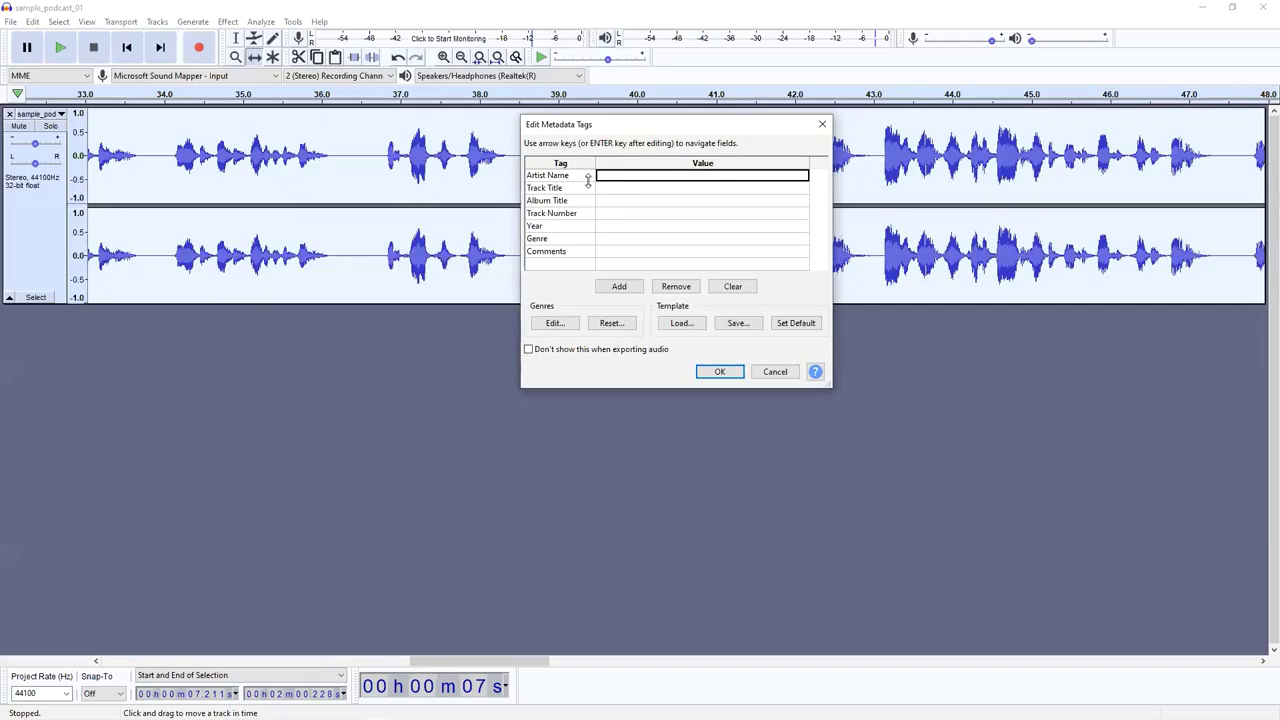
click(608, 191)
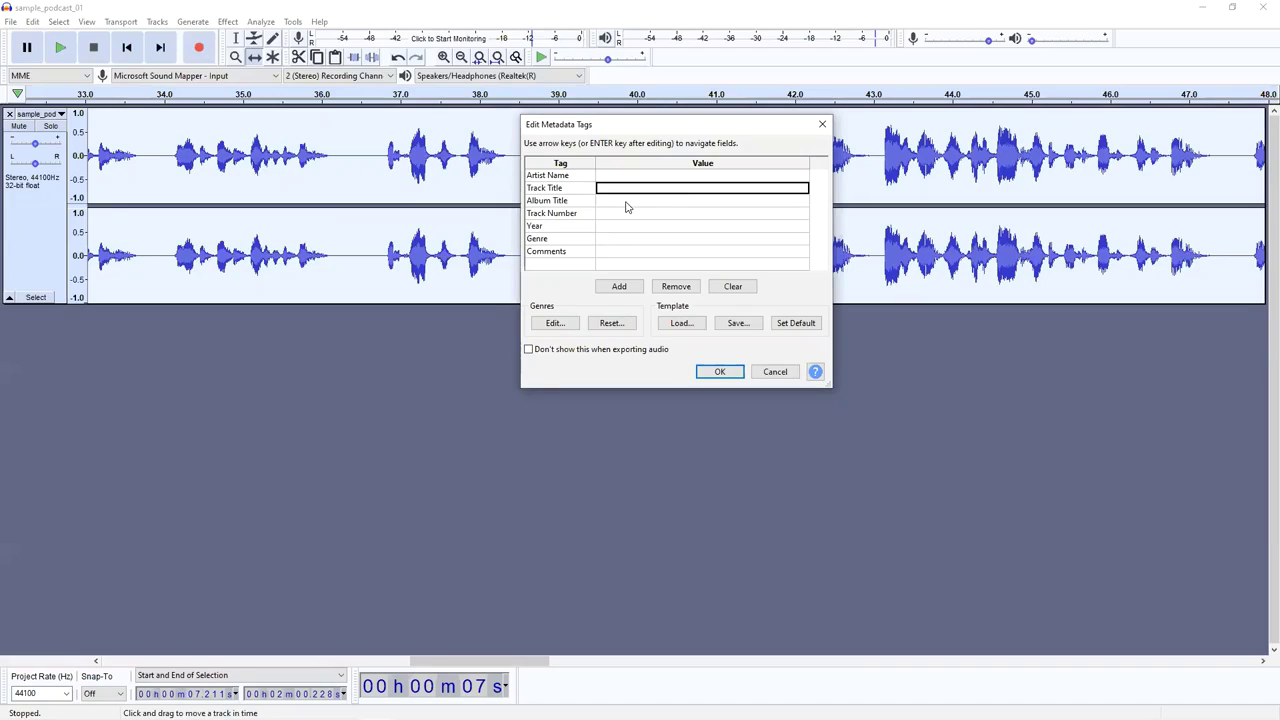
click(627, 204)
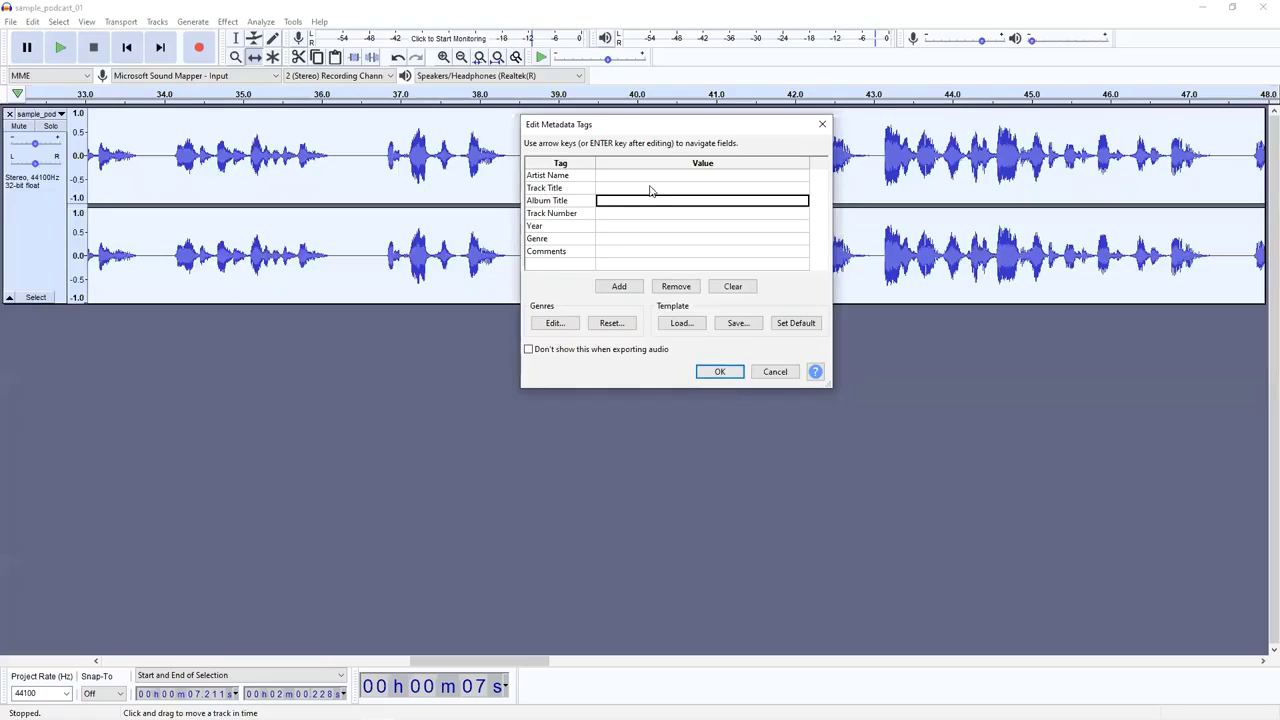
Step: Cancel the metadata tags editor and close the podcast voice track, leaving the project empty
click(775, 371)
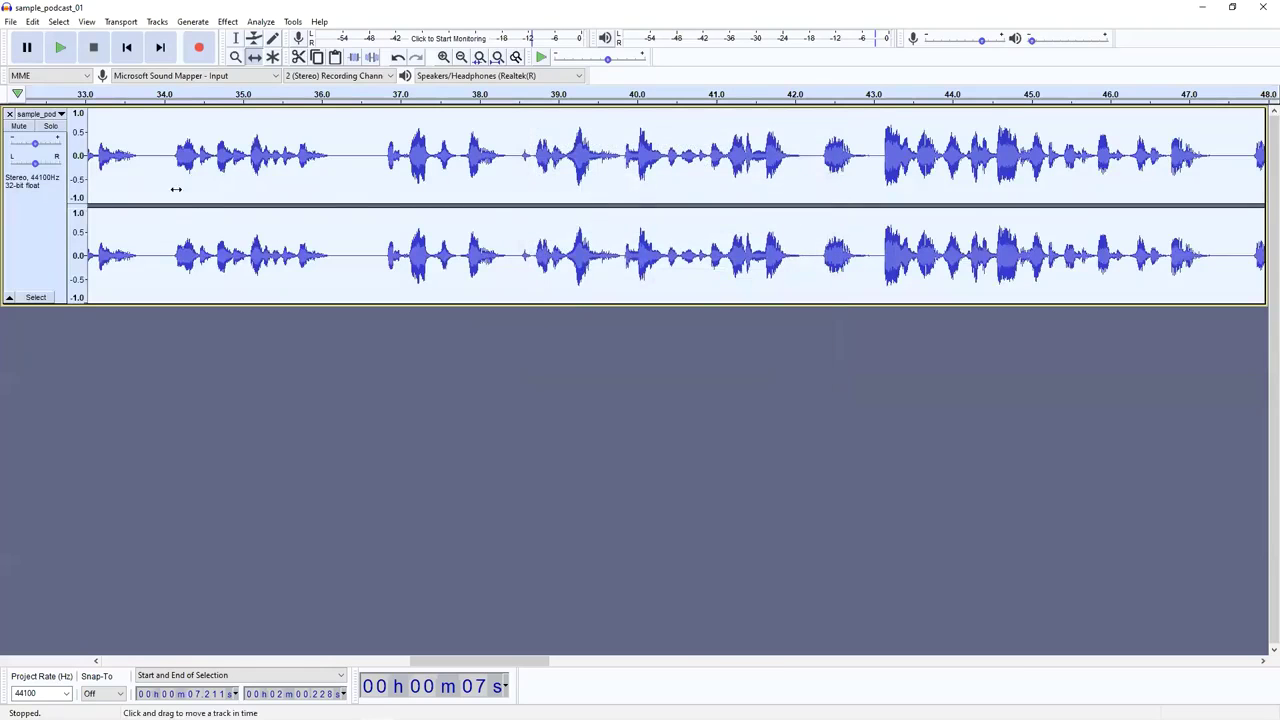
click(9, 114)
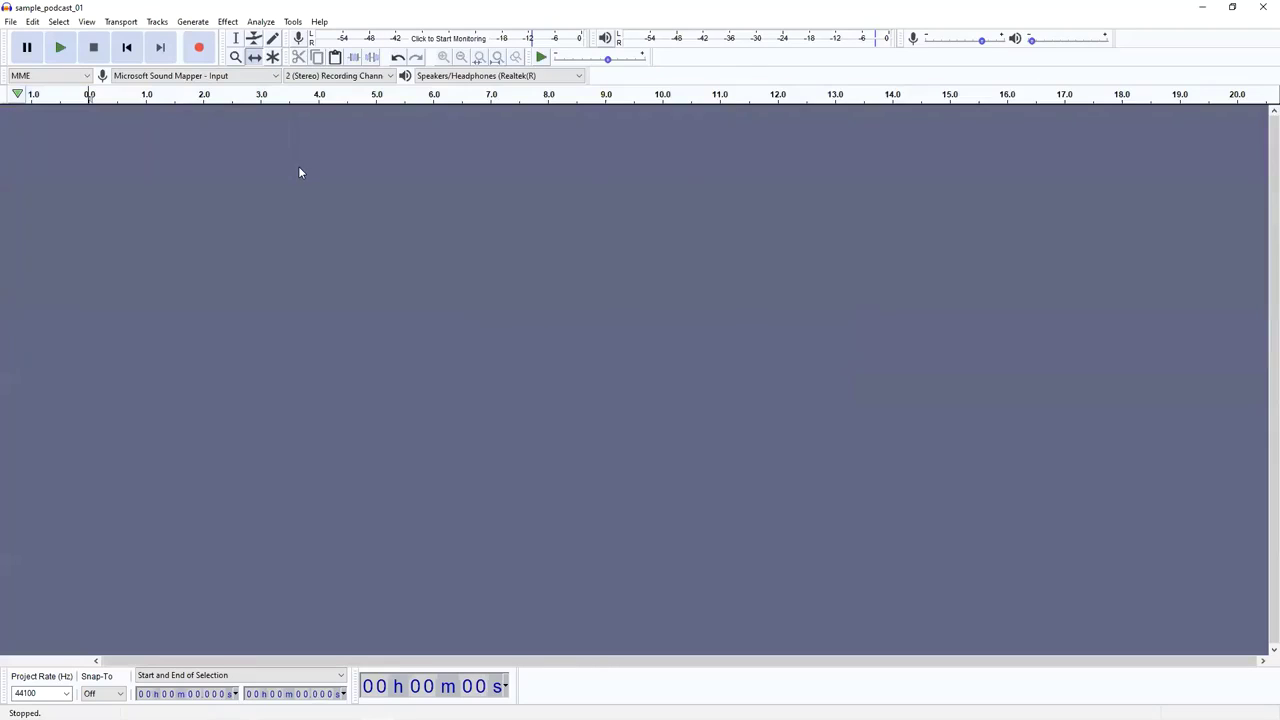